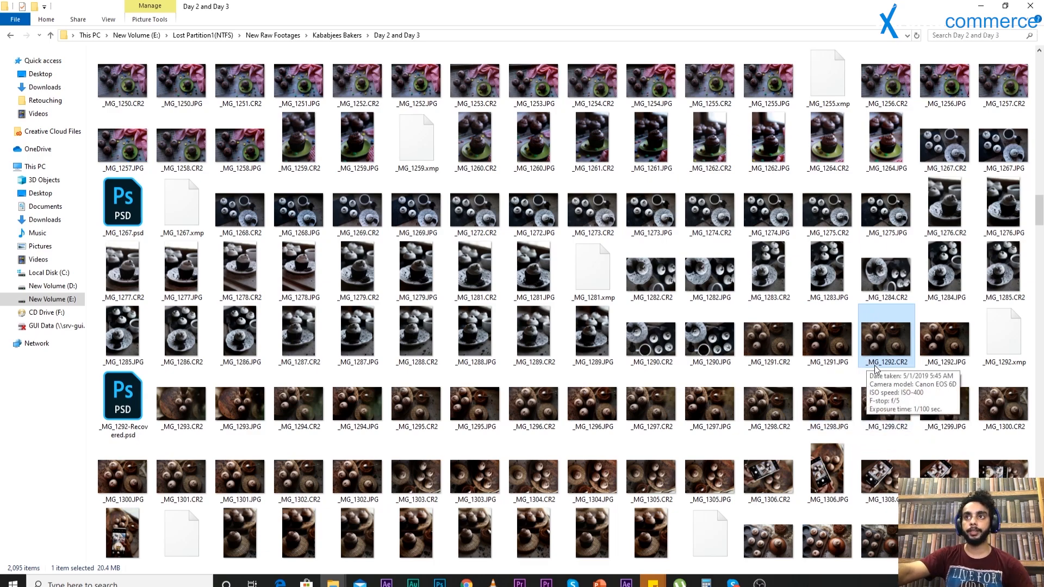
Step: Open _MG_1292.CR2 in Photoshop's Camera Raw and reset the exposure and tone settings to their defaults
drag(881, 353, 444, 313)
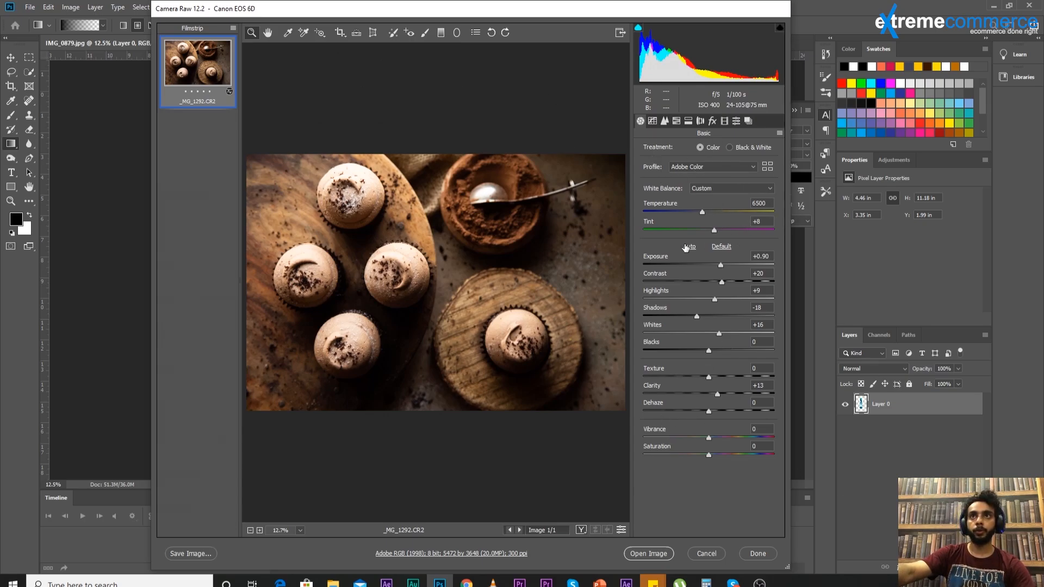
click(722, 247)
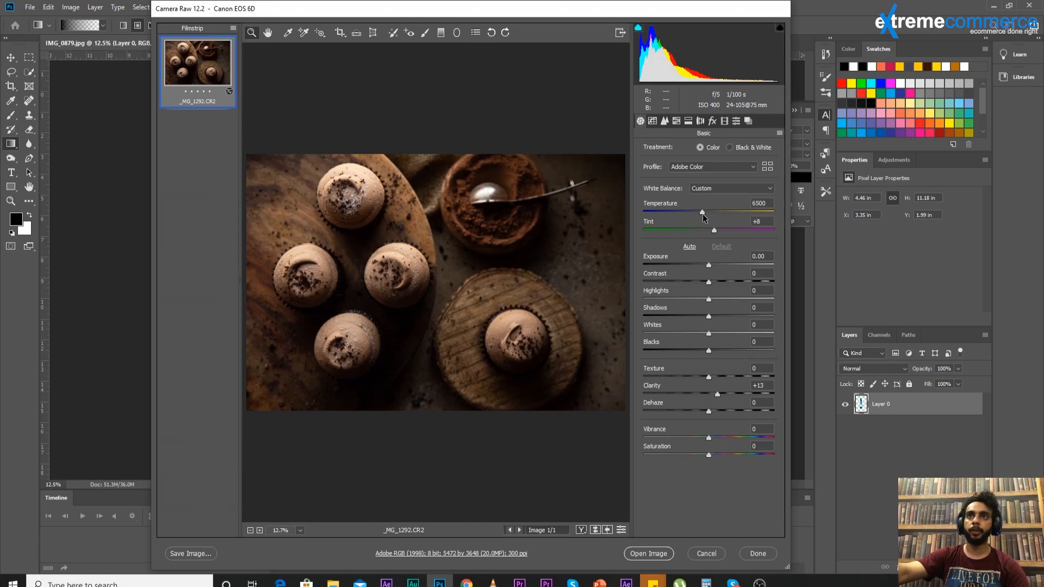
Step: Set the cupcake photo's white balance to a Temperature of 6100 and a Tint of +8
mouse_move(703, 215)
mouse_down()
mouse_move(768, 206)
mouse_move(664, 212)
mouse_move(699, 217)
mouse_move(717, 234)
mouse_move(701, 233)
mouse_up()
click(714, 234)
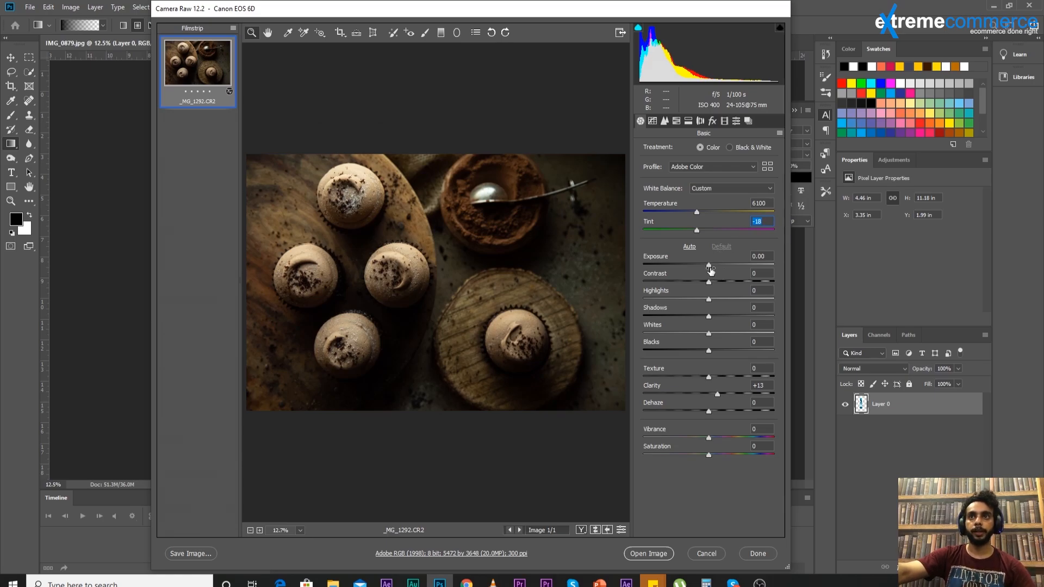
text(8)
key(shift+Tab)
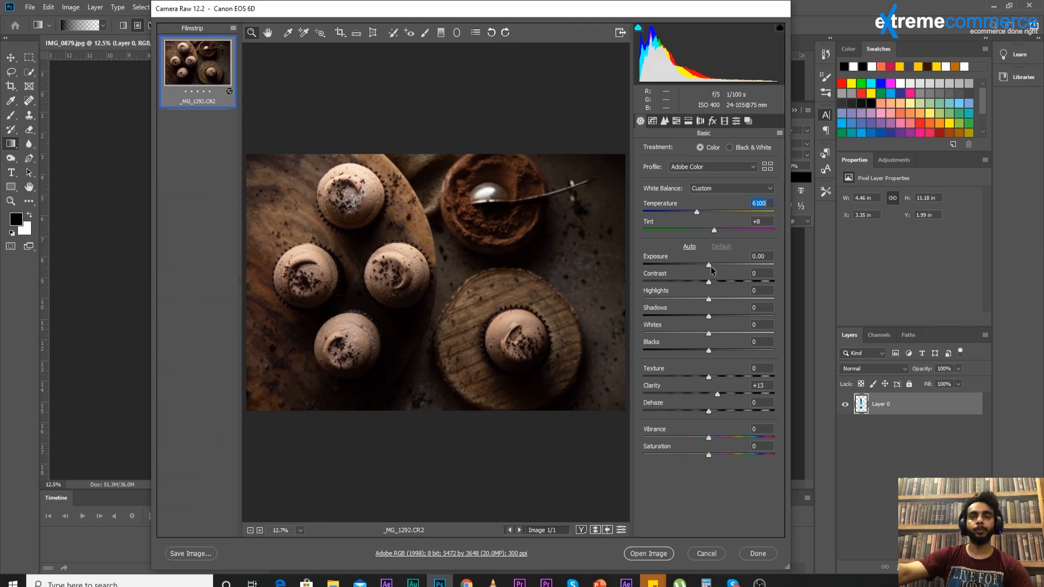
Step: Brighten the photo with Exposure at +0.65 and Contrast at +3
drag(711, 270, 721, 270)
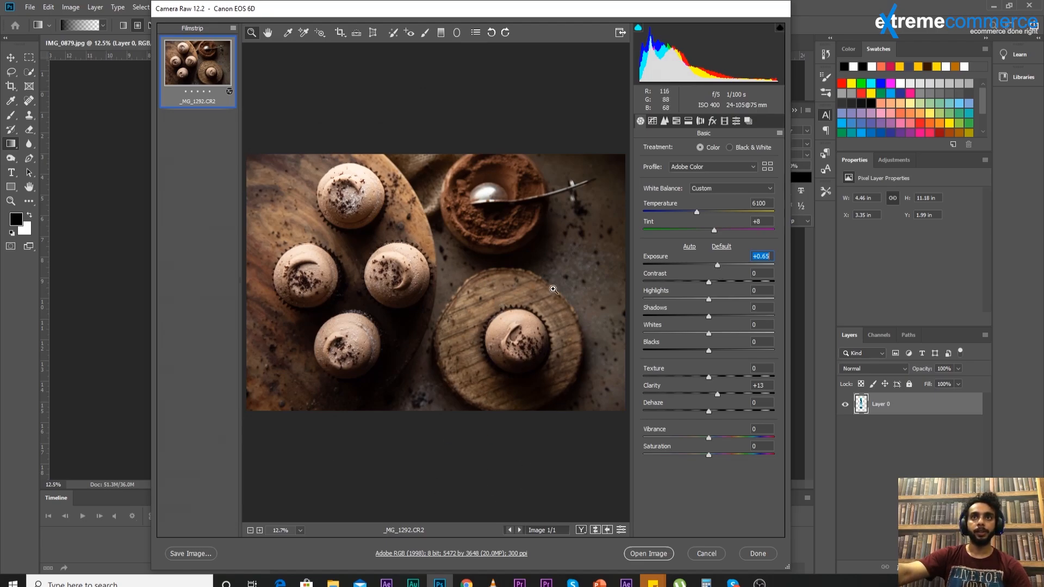
mouse_move(717, 268)
mouse_down()
mouse_move(728, 271)
mouse_move(718, 266)
mouse_up()
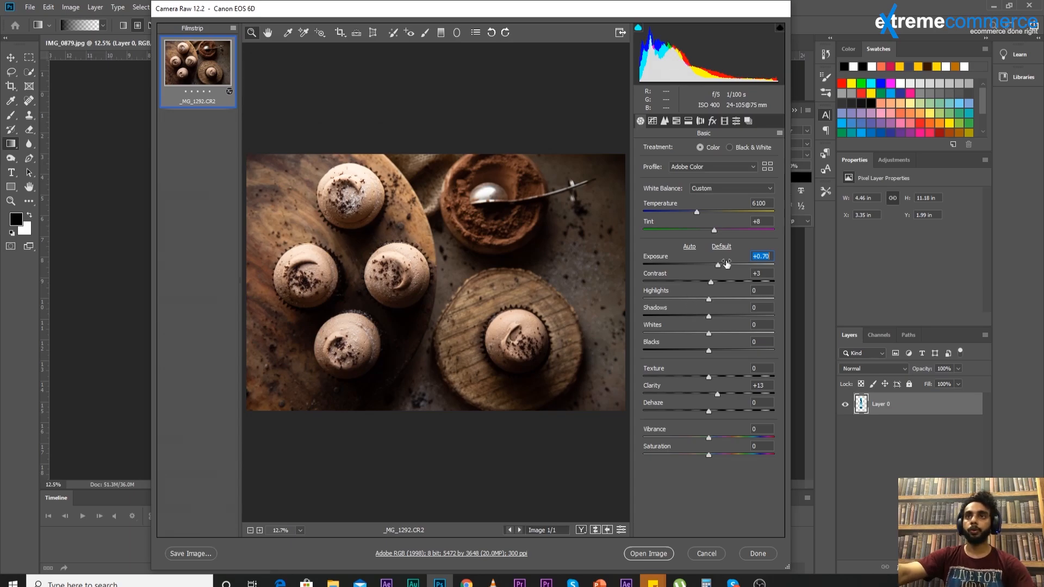
drag(719, 266, 718, 267)
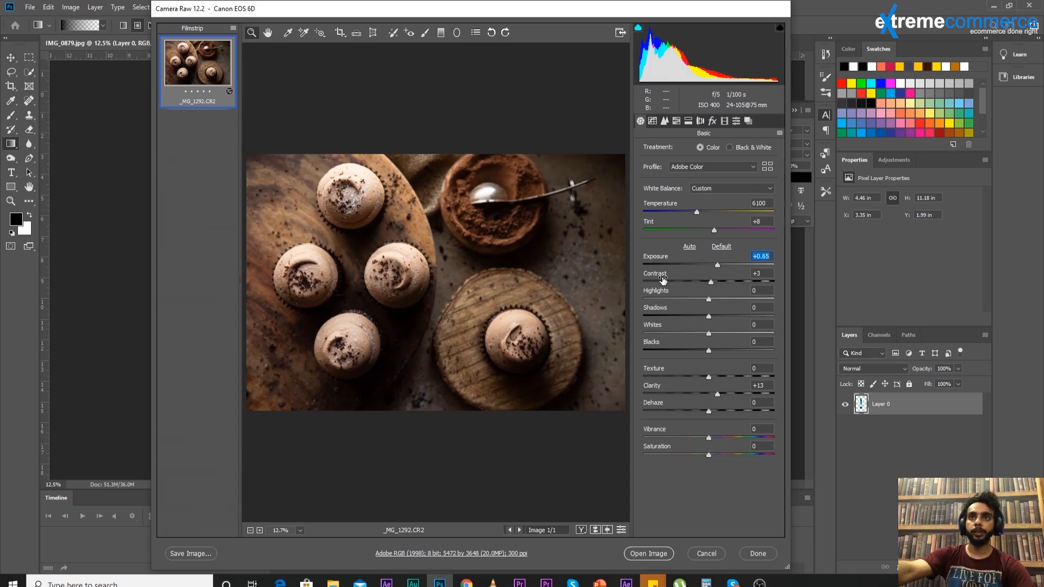
click(707, 281)
key(Down)
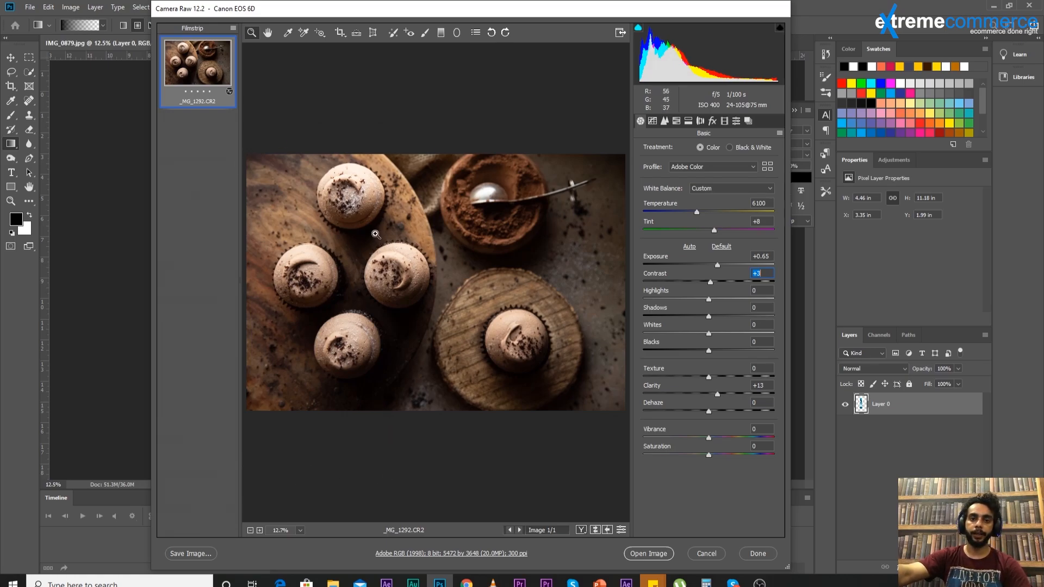
Step: Set the tonal ranges to Highlights +8, Shadows +3, Whites +8 and Blacks +2
drag(710, 318, 735, 299)
click(709, 301)
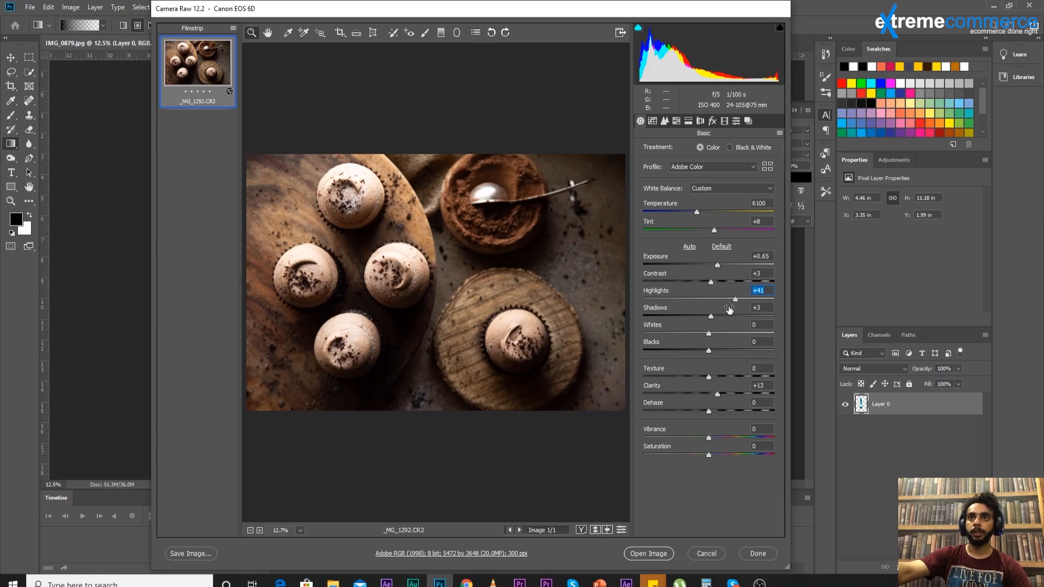
drag(736, 299, 714, 299)
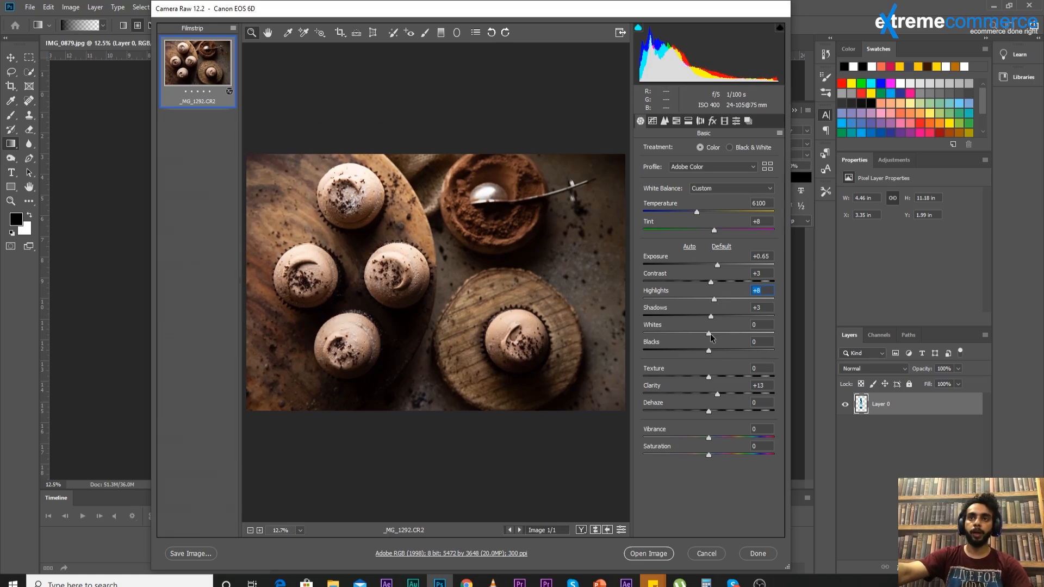
mouse_move(711, 337)
mouse_down()
mouse_move(730, 331)
mouse_move(699, 353)
mouse_move(710, 352)
mouse_up()
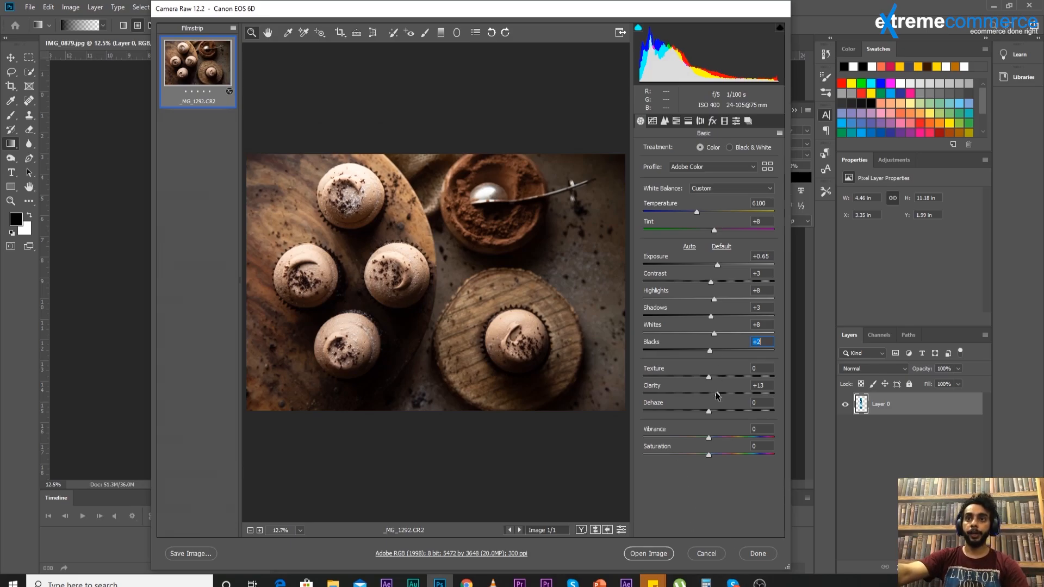
Step: Reduce Clarity to +7 and raise Saturation to +23
drag(716, 395, 712, 393)
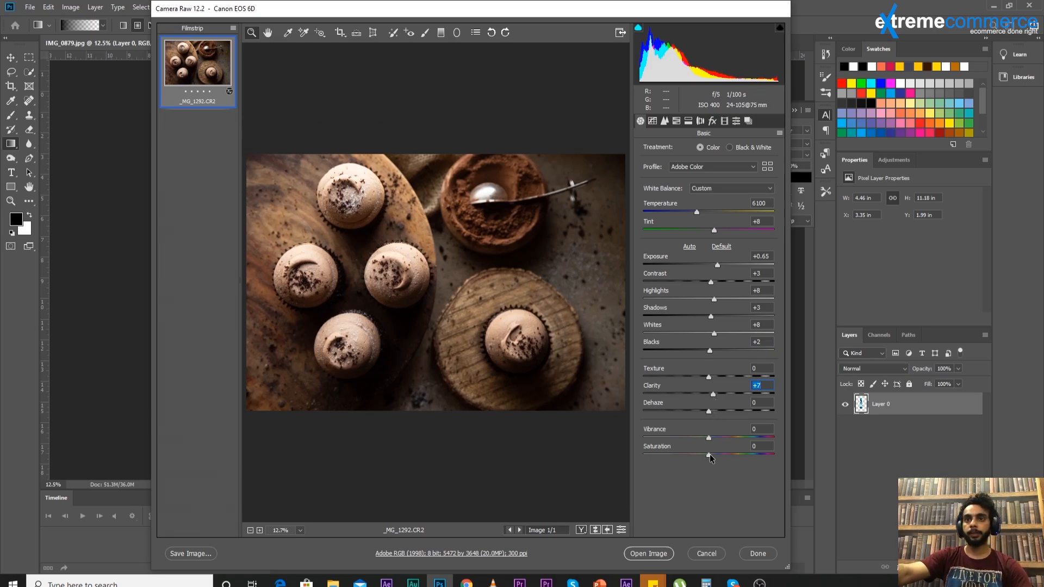
mouse_move(710, 455)
mouse_down()
mouse_move(723, 456)
mouse_move(679, 448)
mouse_move(735, 449)
mouse_move(724, 454)
mouse_up()
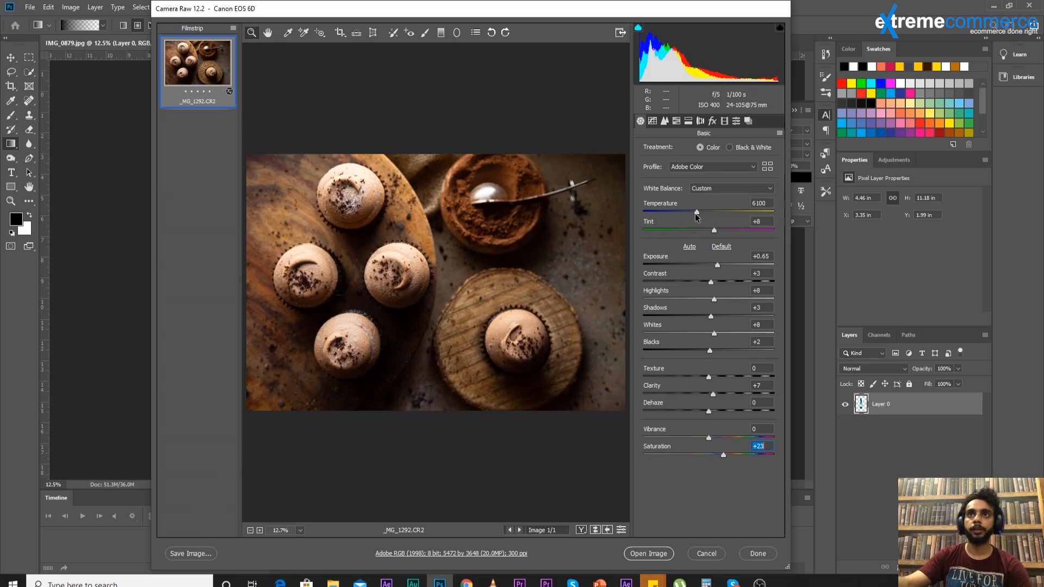
Step: Try slightly warmer and cooler white balances, settling on a Temperature of 6200
drag(696, 213, 699, 215)
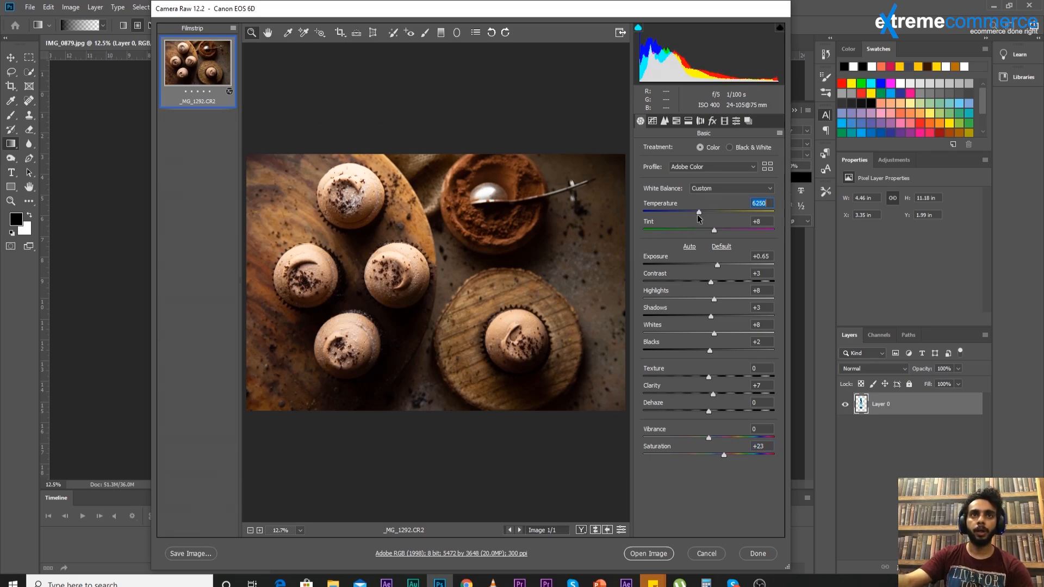
drag(698, 218, 696, 211)
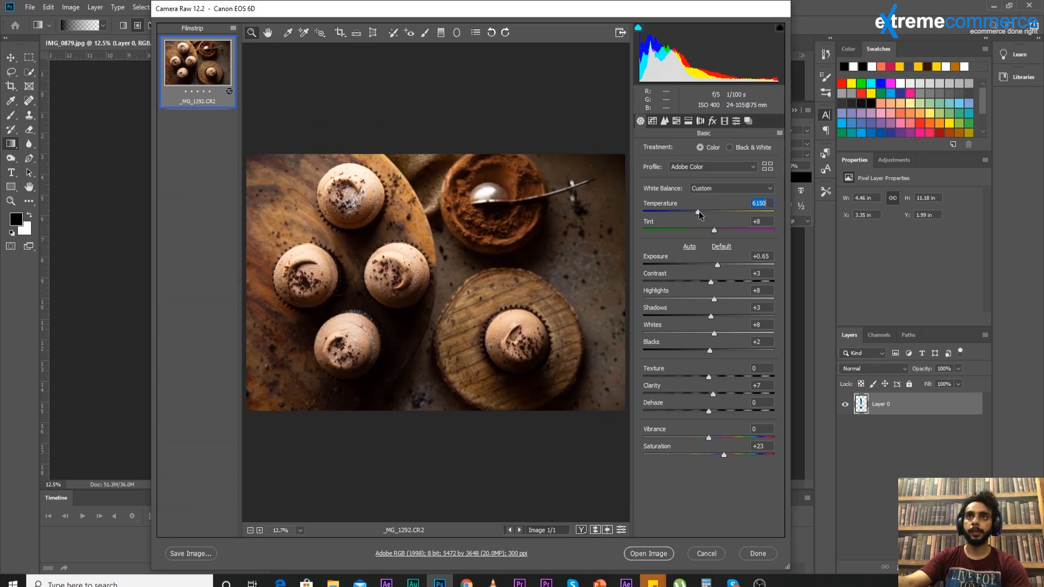
drag(697, 213, 703, 215)
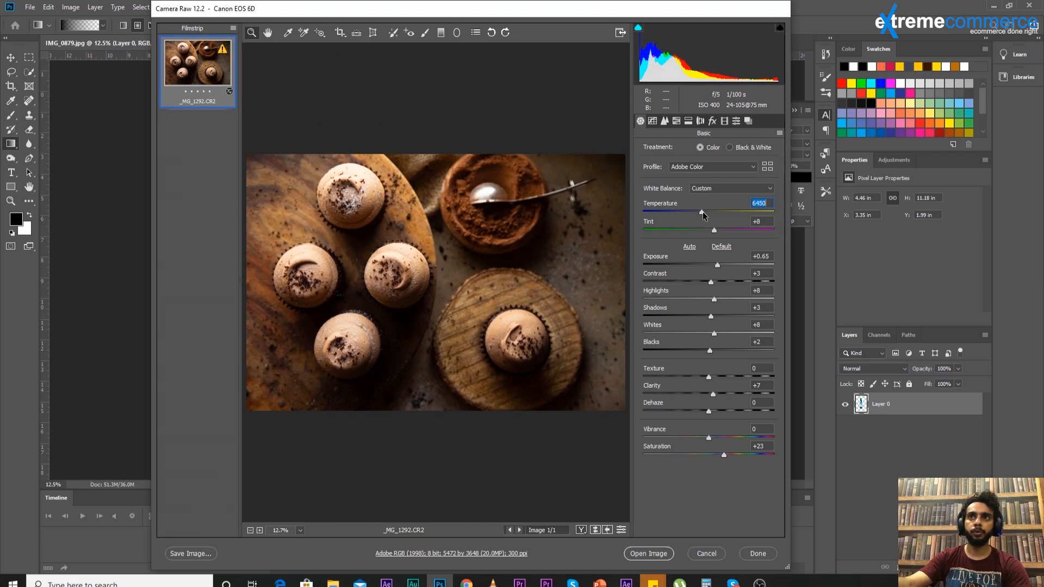
text(620)
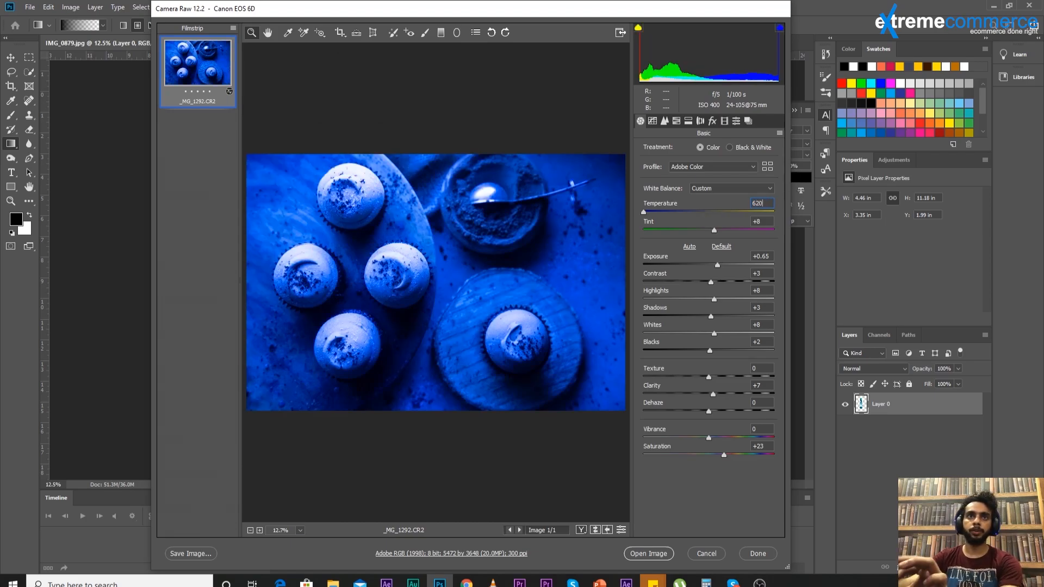
text(0)
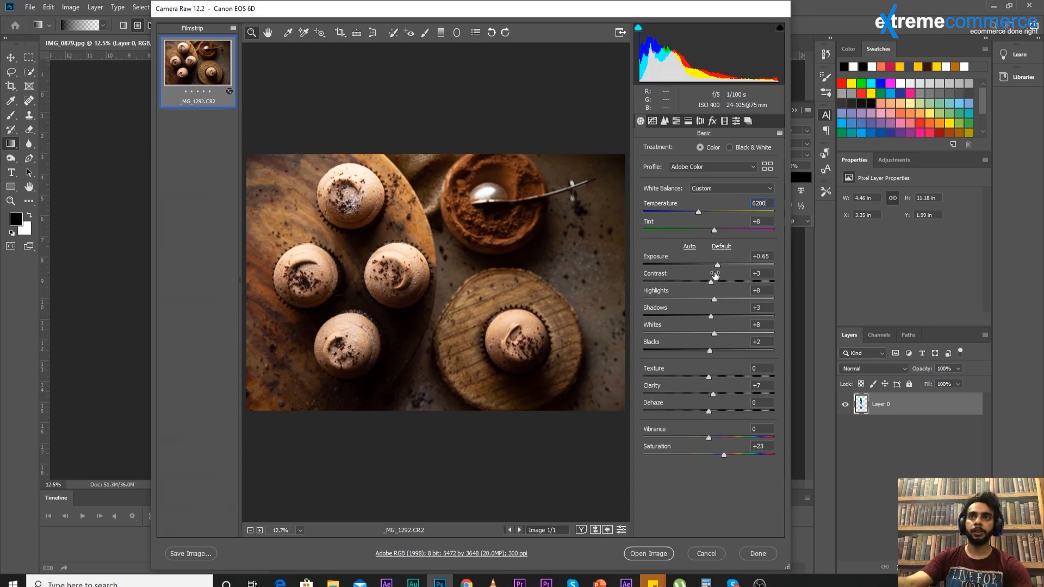
Step: Raise Exposure to +0.95, check the cupcakes up close, and return to the full-image view
drag(718, 269, 722, 271)
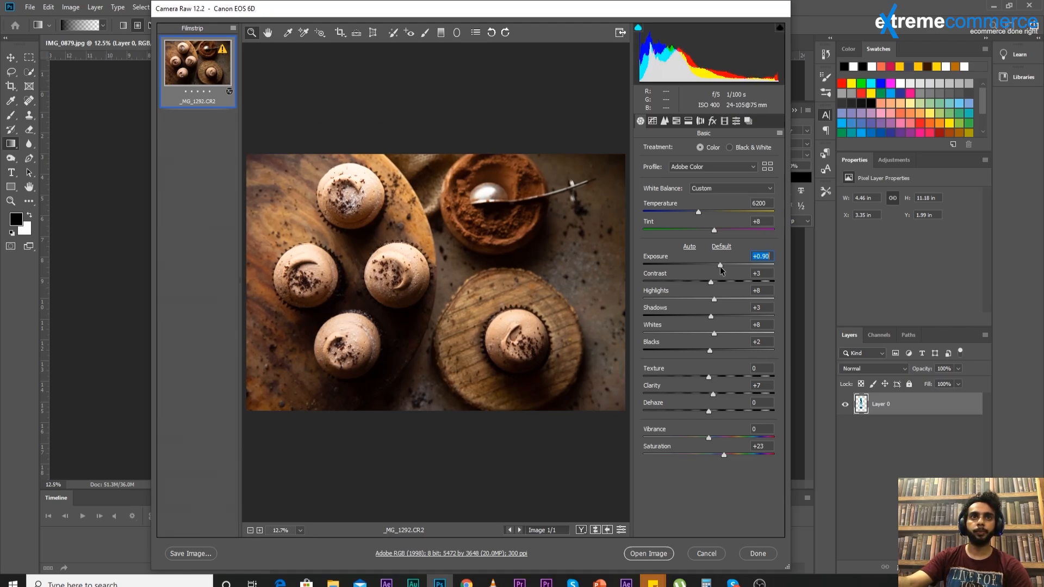
drag(722, 270, 723, 269)
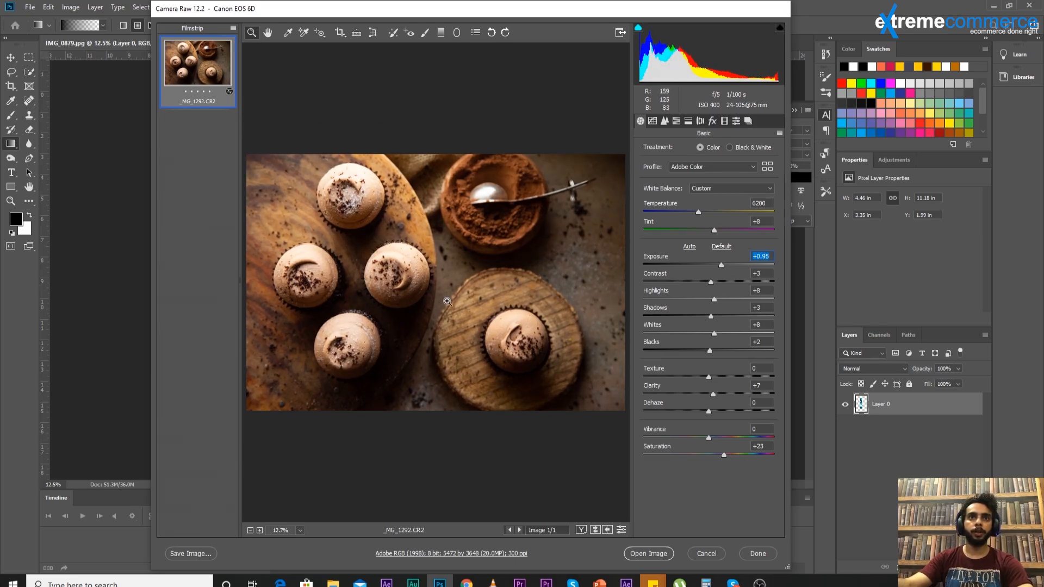
click(431, 307)
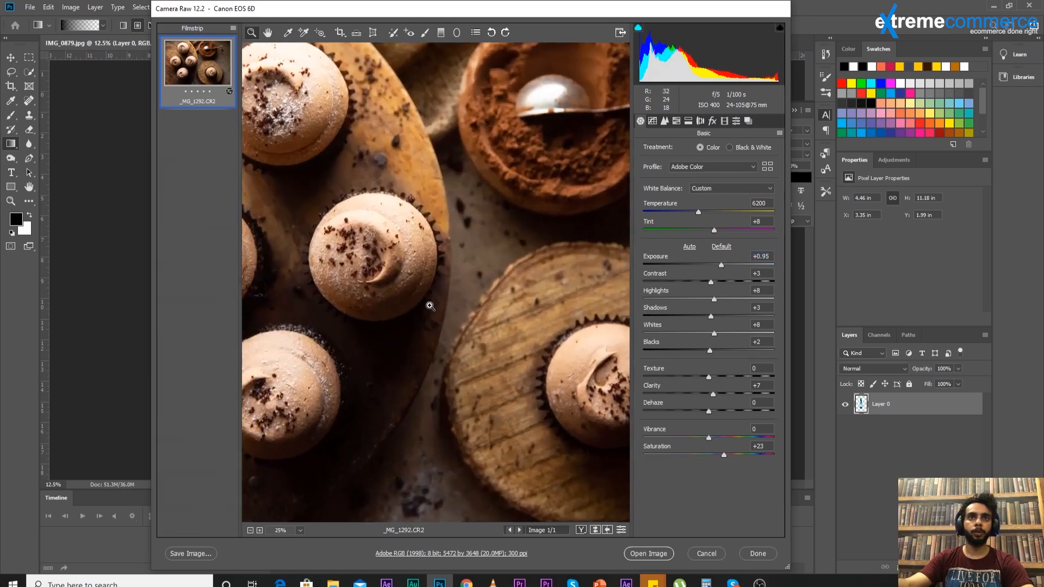
scroll(459, 292, down, 1)
right_click(464, 296)
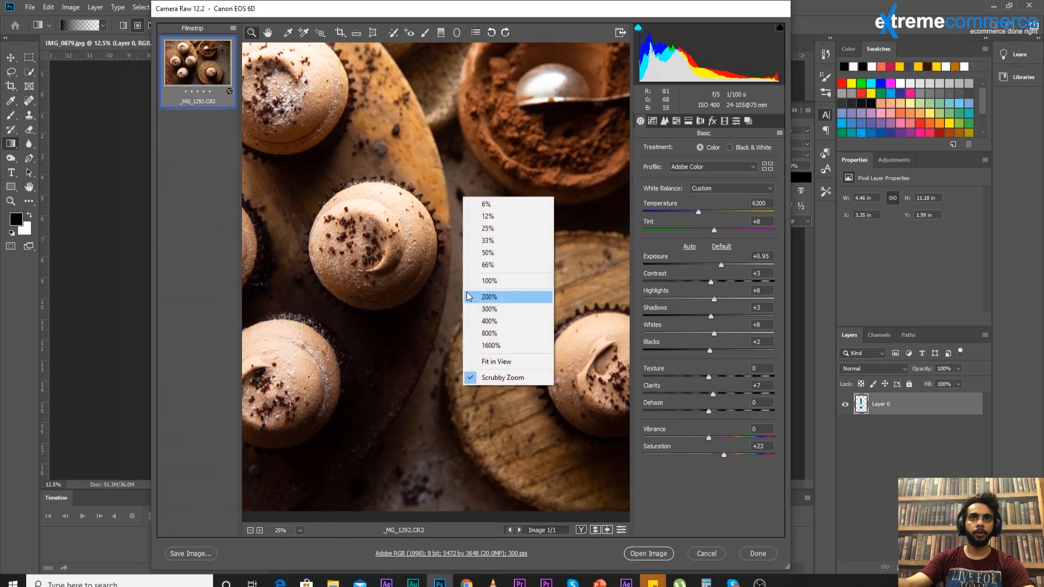
click(518, 361)
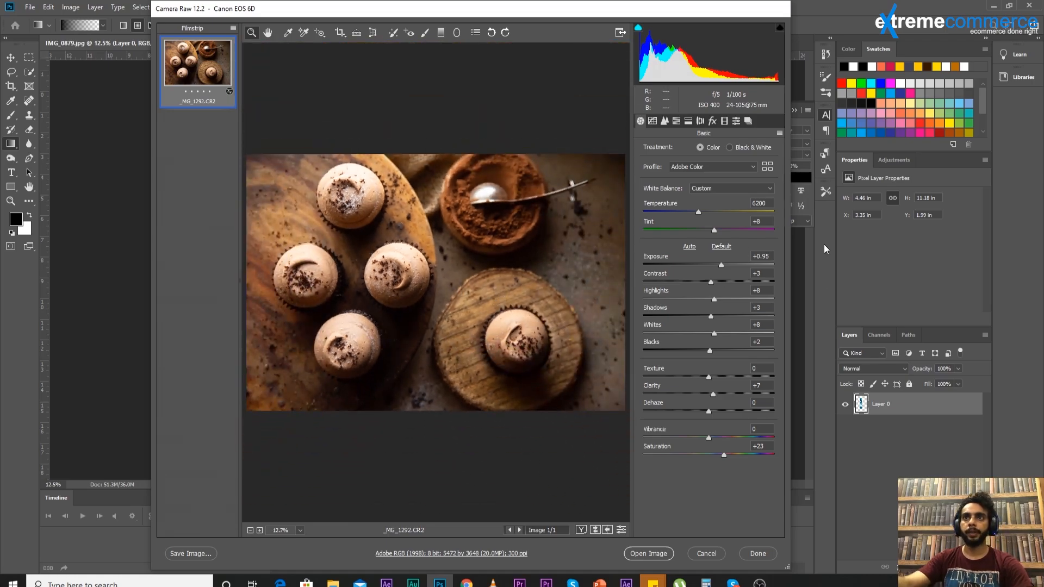
Step: Set Contrast to +9 and lower Highlights to -7 while checking the frosting detail up close
drag(710, 283, 724, 299)
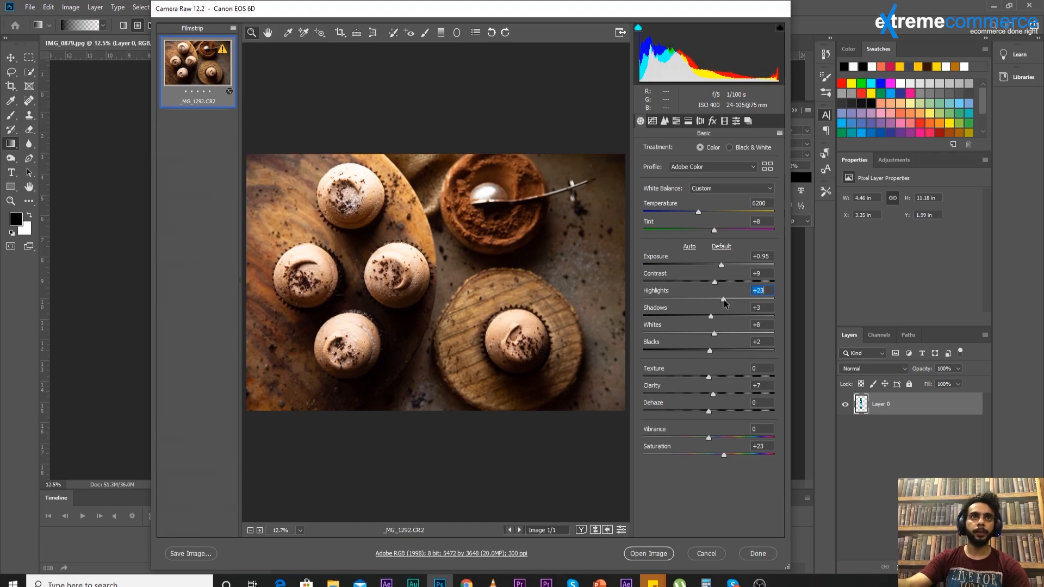
click(342, 167)
click(458, 137)
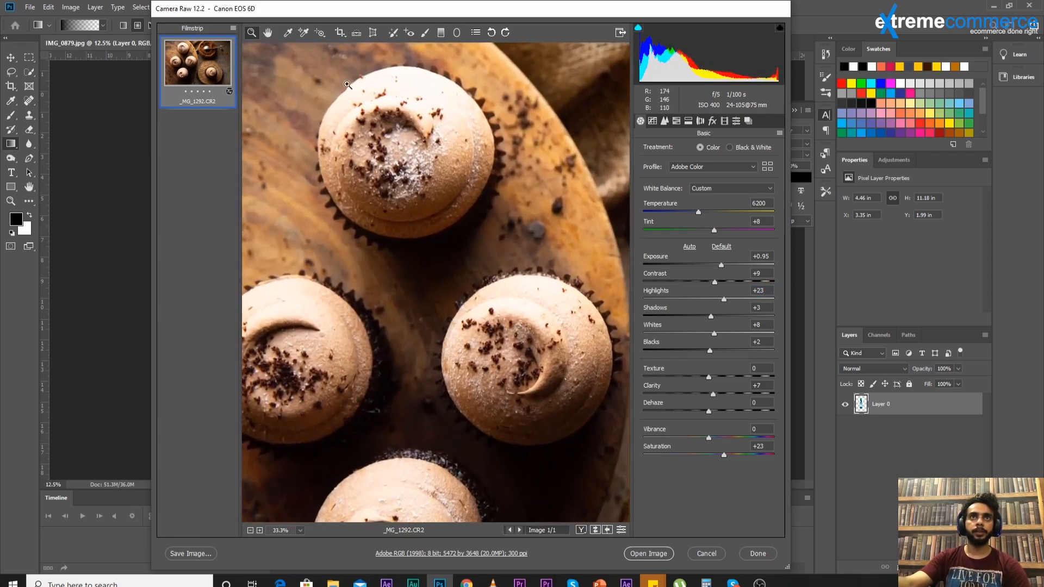
mouse_move(723, 298)
mouse_down()
mouse_move(699, 303)
mouse_move(712, 302)
mouse_up()
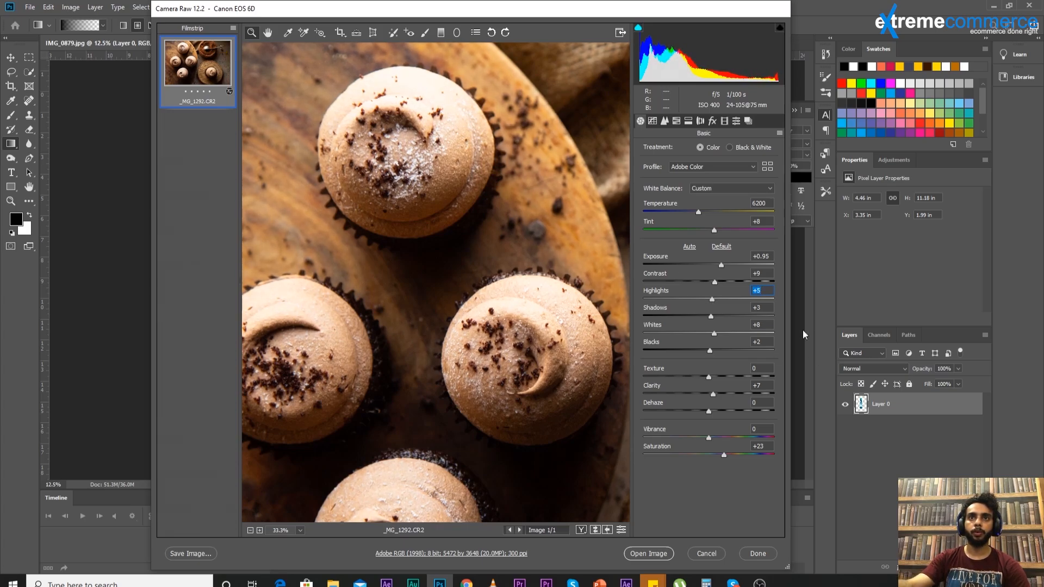
drag(713, 303, 712, 306)
double_click(712, 305)
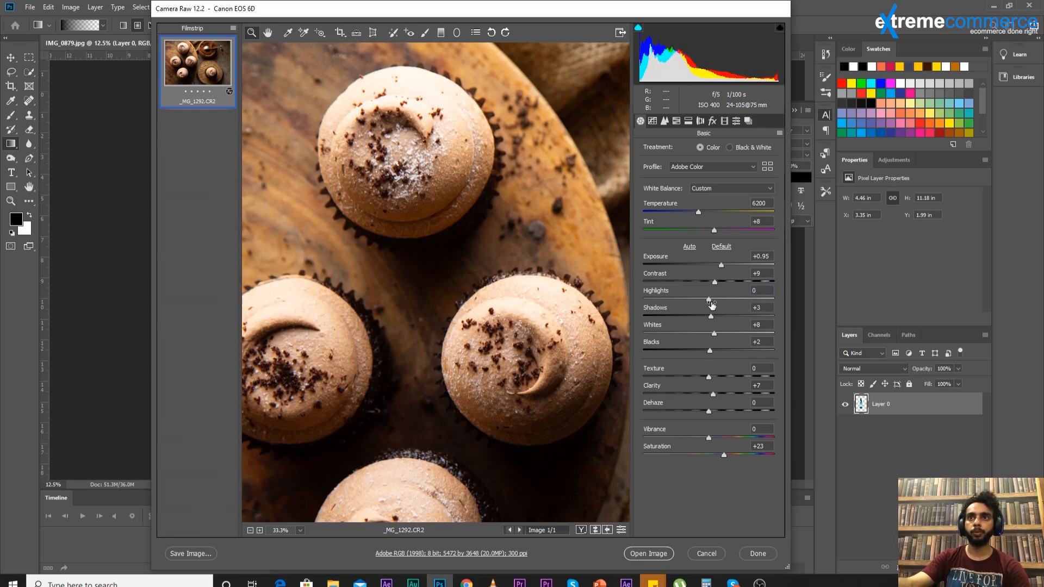
drag(710, 303, 706, 305)
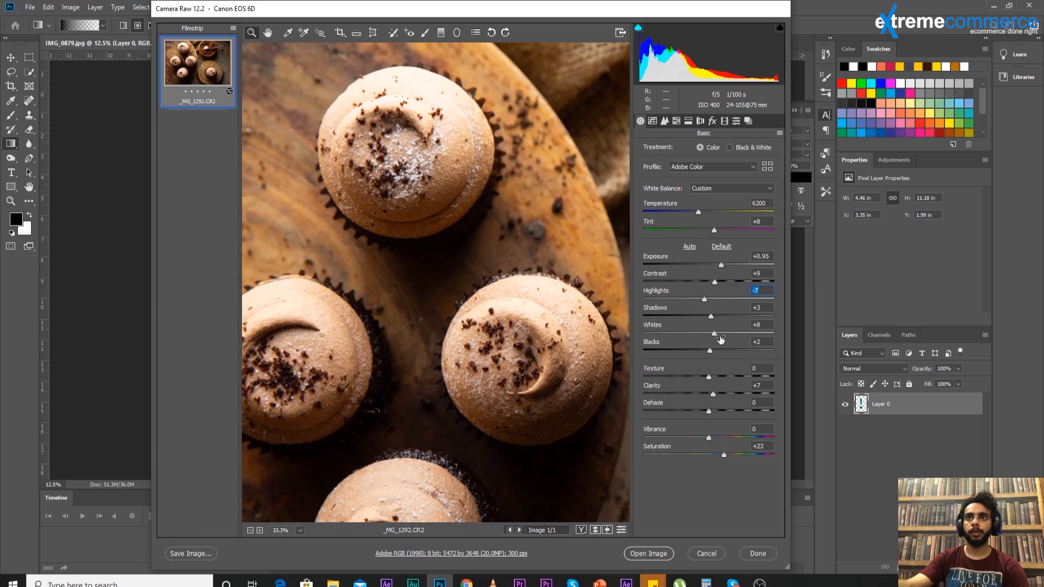
Step: With the whole image in view, set Shadows to +45 and Blacks to -7
click(710, 316)
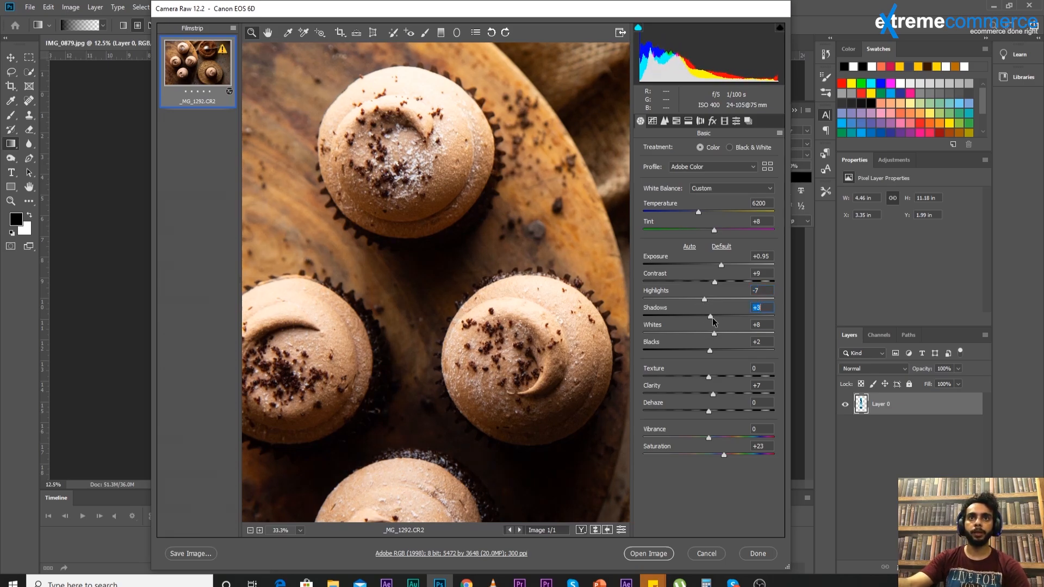
right_click(473, 182)
drag(712, 321, 750, 330)
click(501, 344)
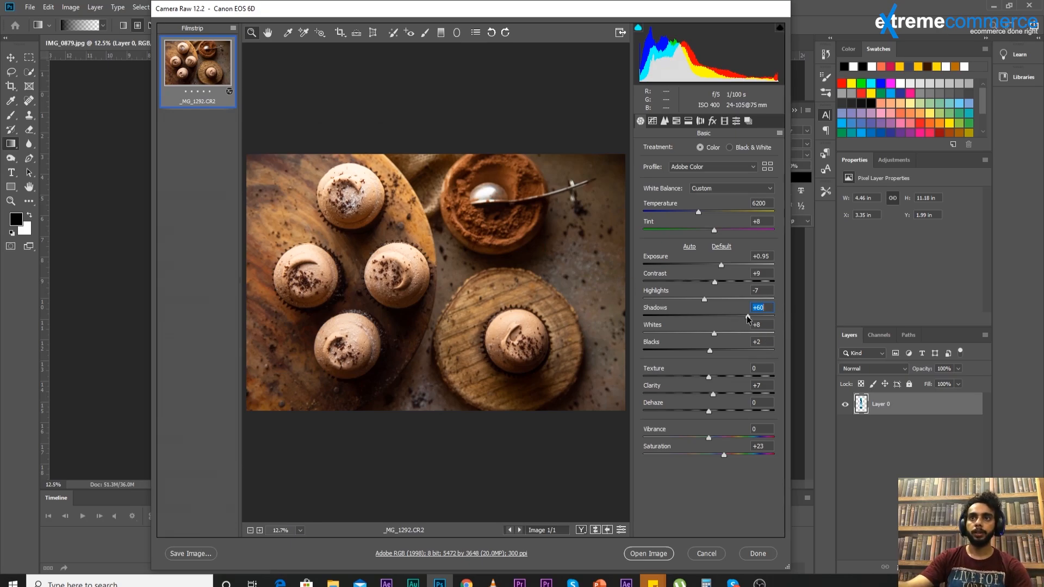
drag(747, 318, 742, 317)
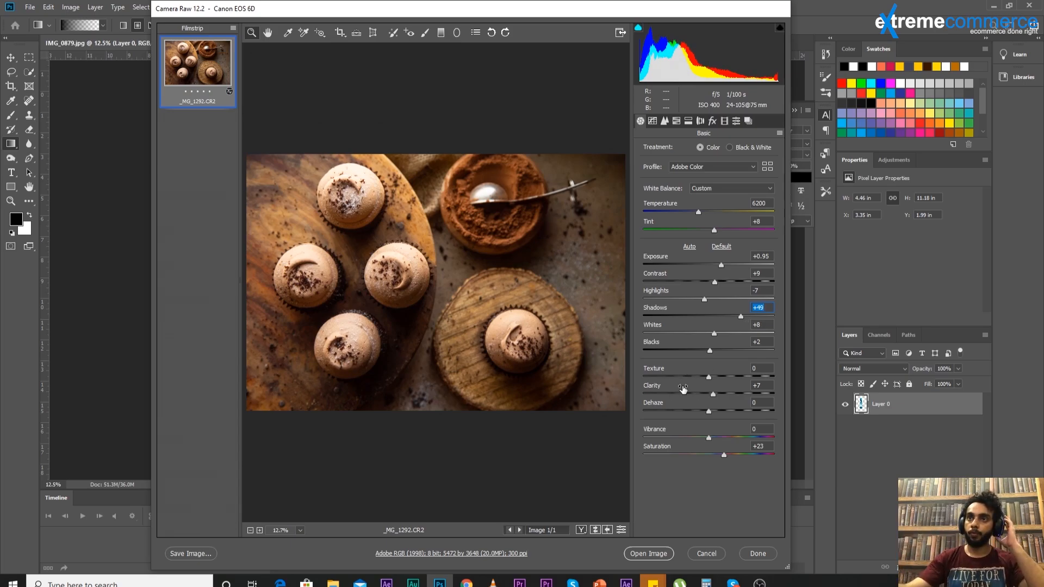
text(50)
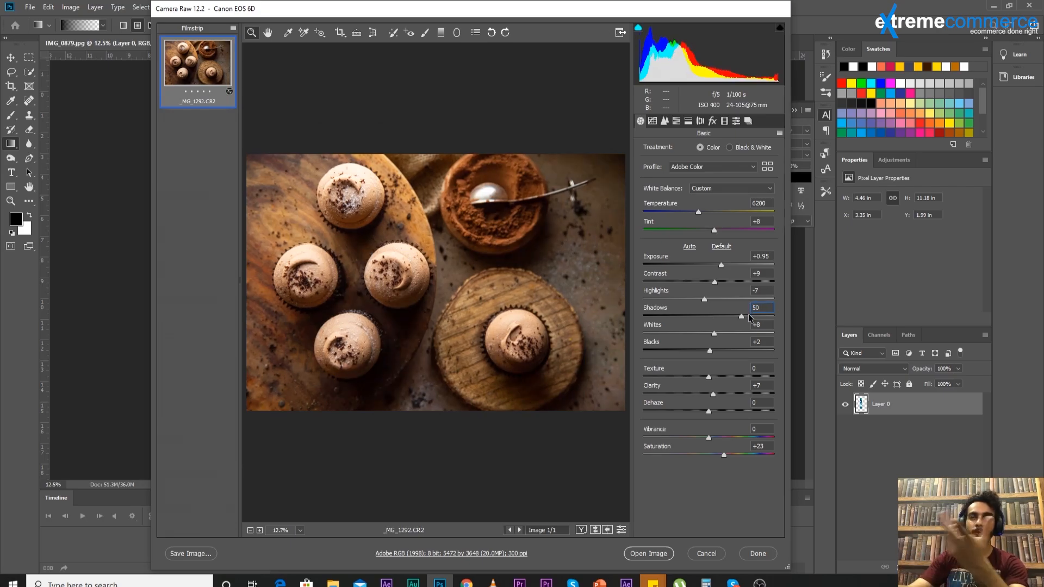
drag(741, 317, 739, 317)
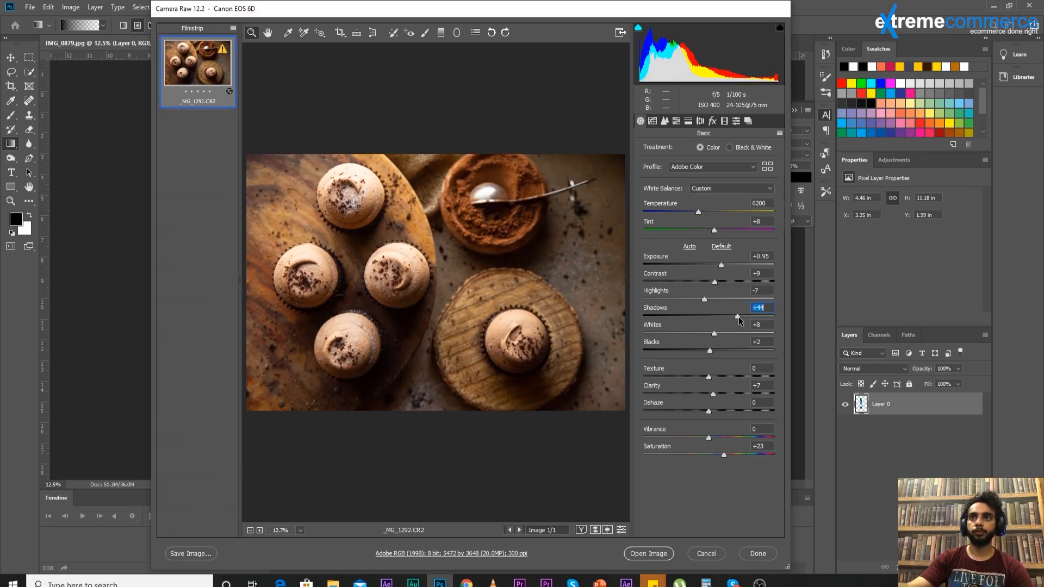
text(45)
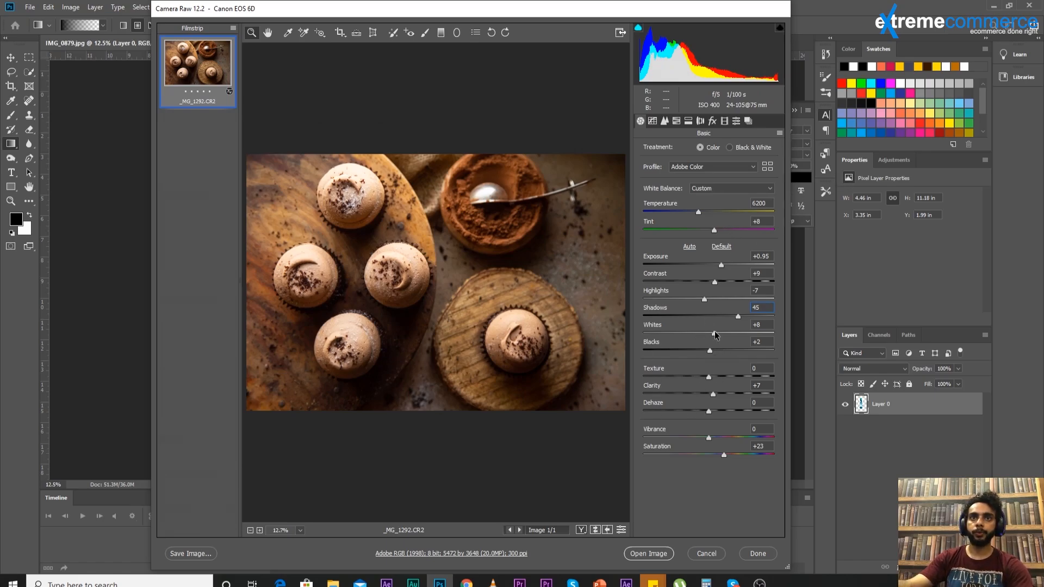
mouse_move(709, 350)
mouse_down()
mouse_move(720, 351)
mouse_move(704, 350)
mouse_up()
key(Up)
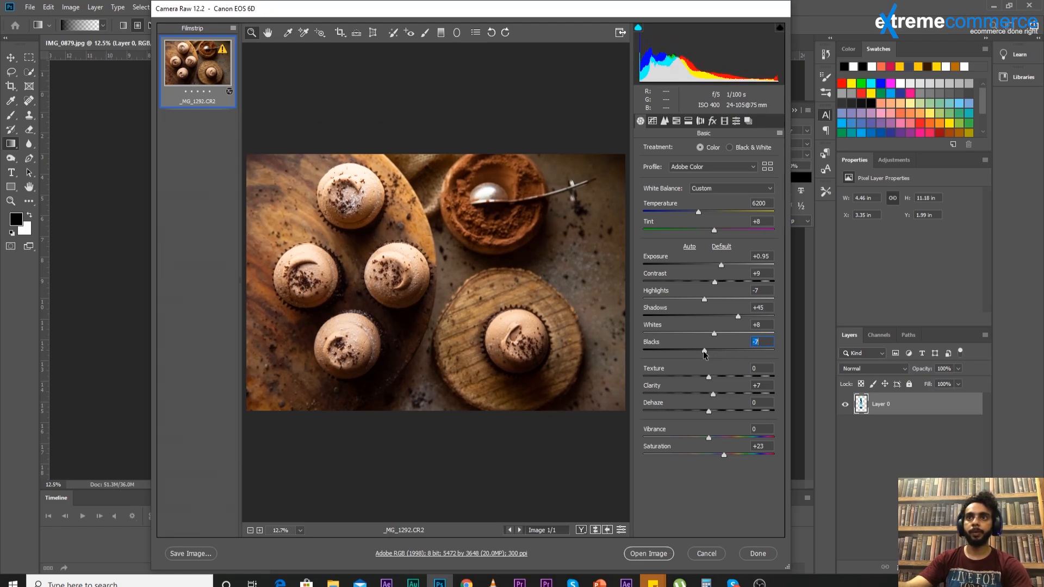
Step: Raise the cupcake photo's Clarity to +15 and set its Saturation to +22
click(761, 387)
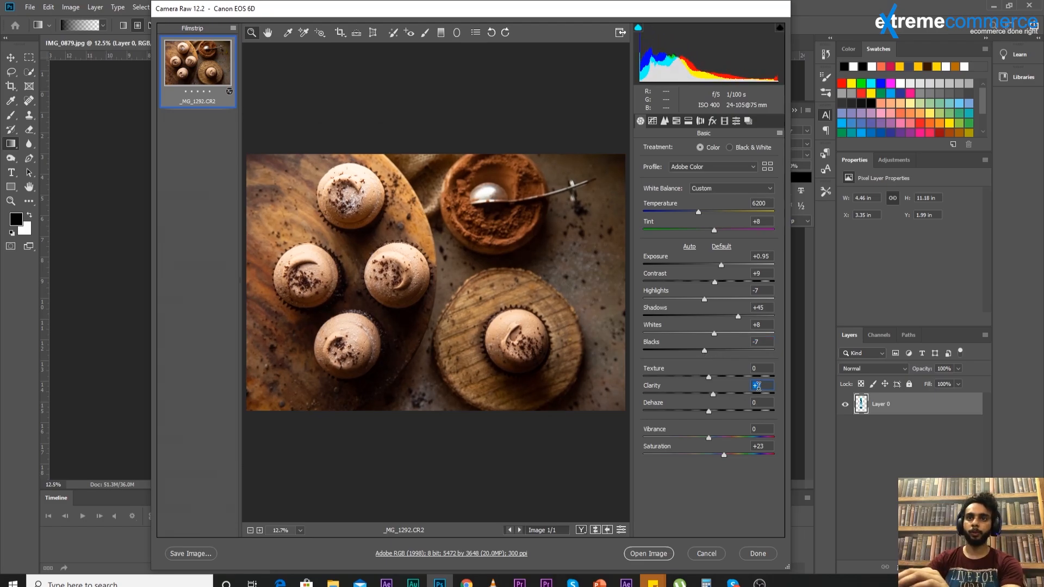
text(10)
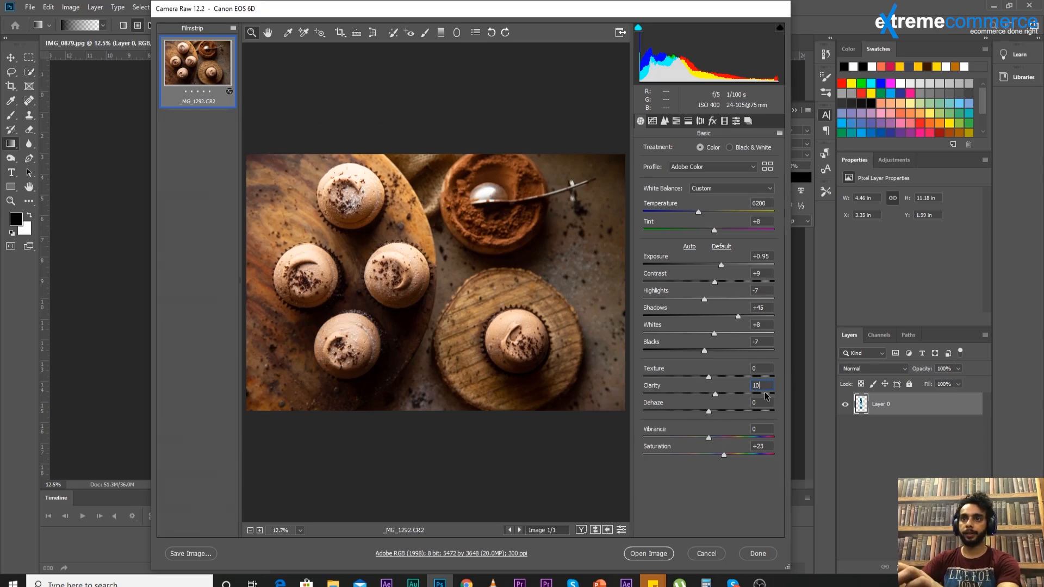
drag(716, 393, 726, 390)
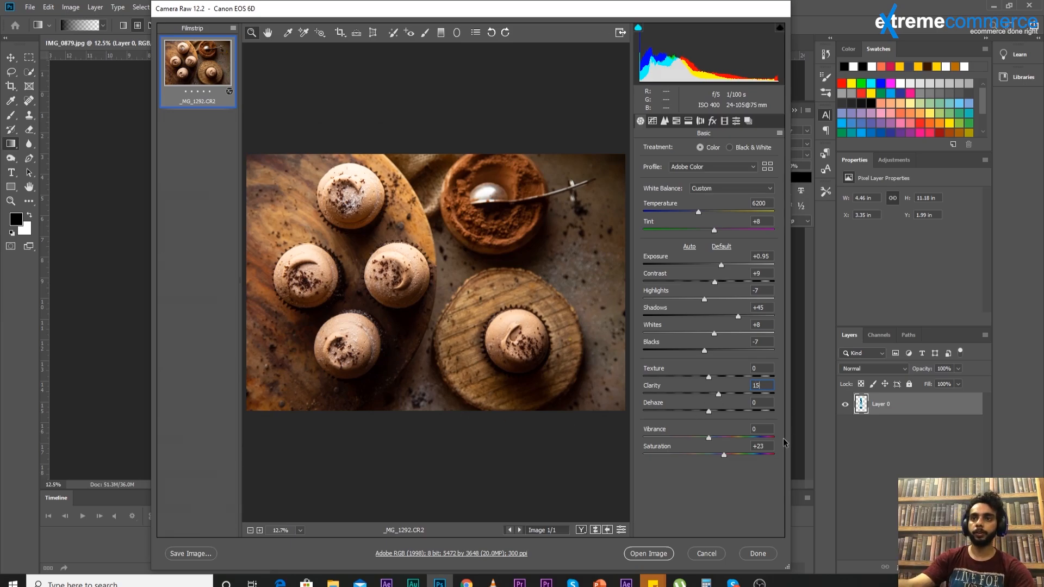
drag(711, 457, 737, 457)
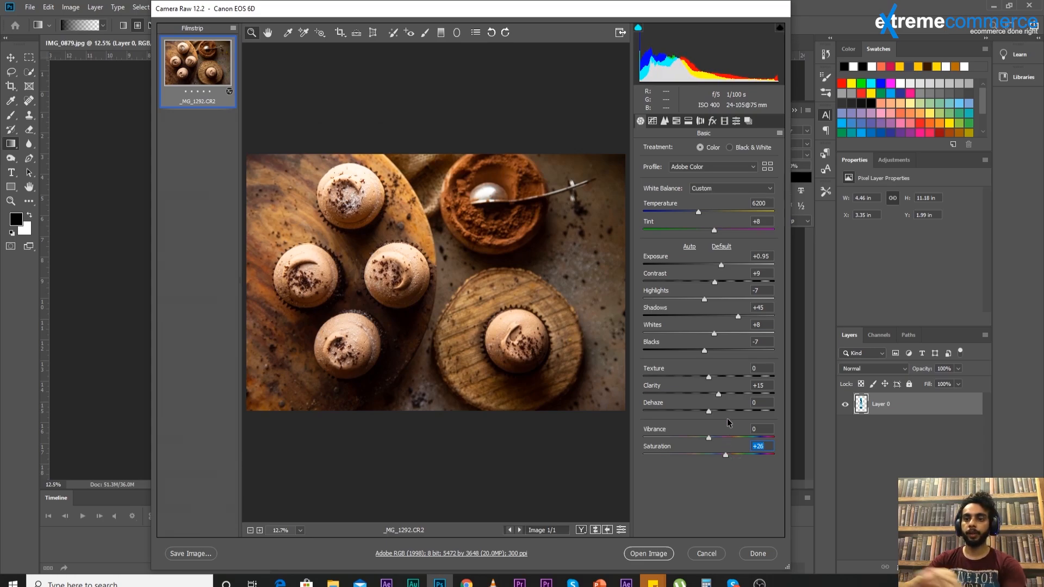
text(22)
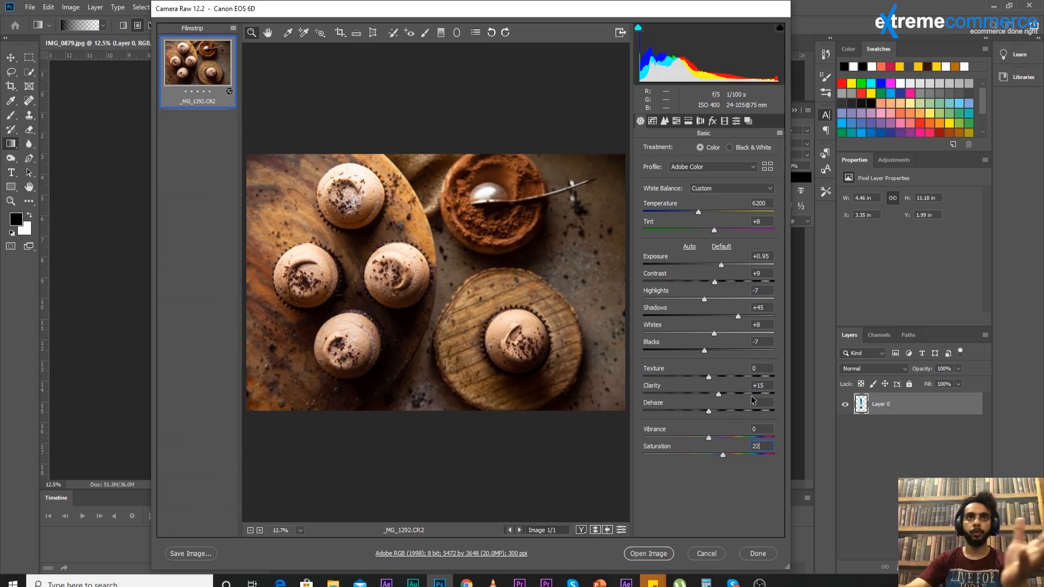
key(Return)
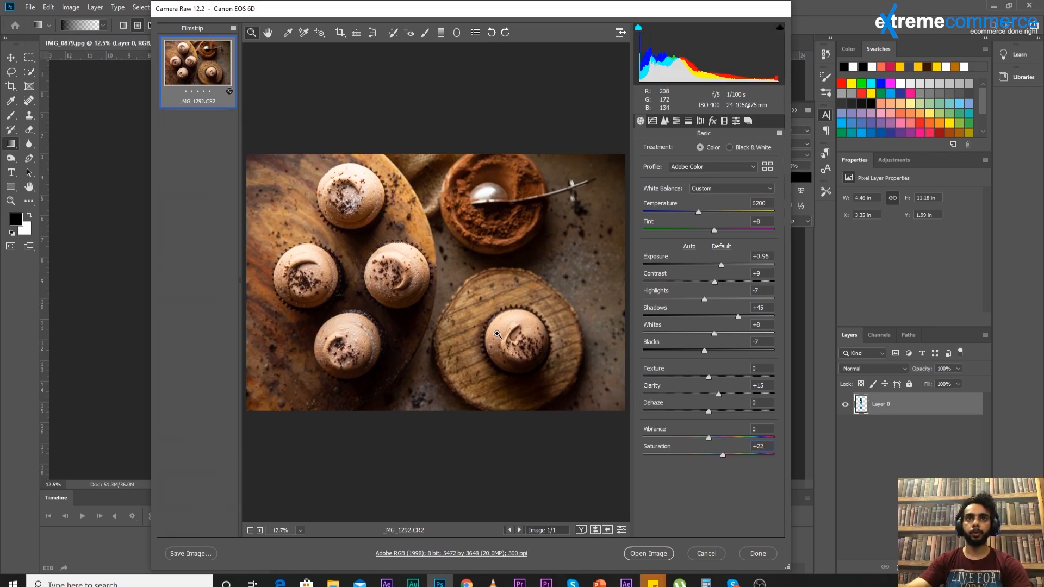
Step: Open the adjusted raw photo from Camera Raw as a regular Photoshop image
click(497, 334)
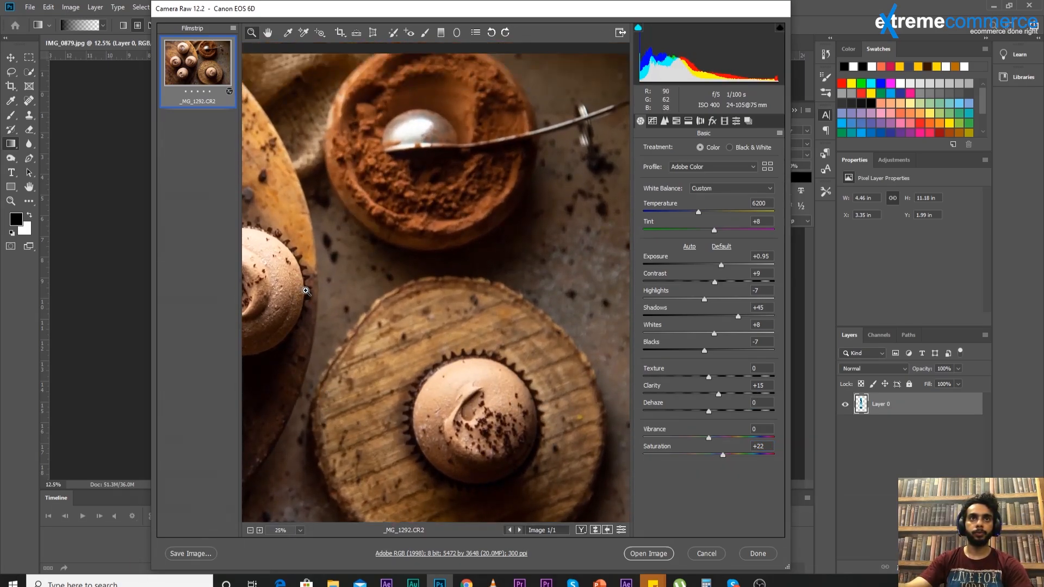
click(247, 289)
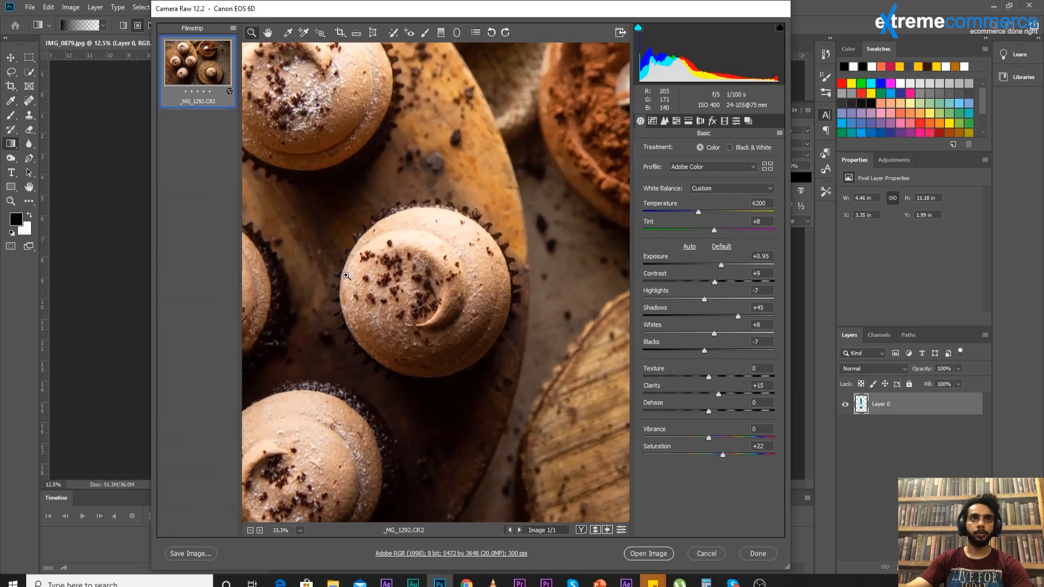
scroll(346, 275, down, 5)
scroll(393, 277, up, 4)
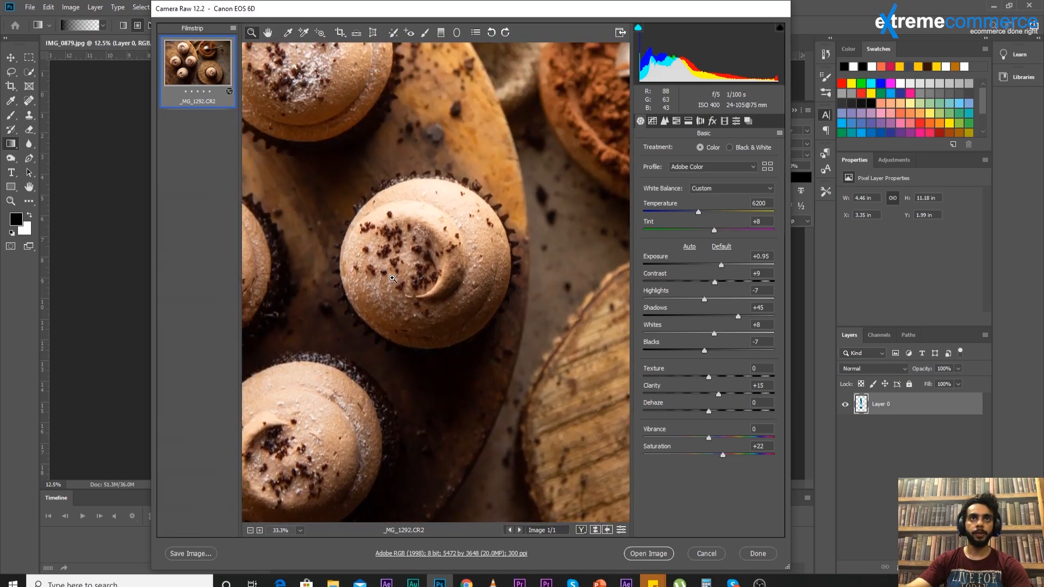
right_click(465, 275)
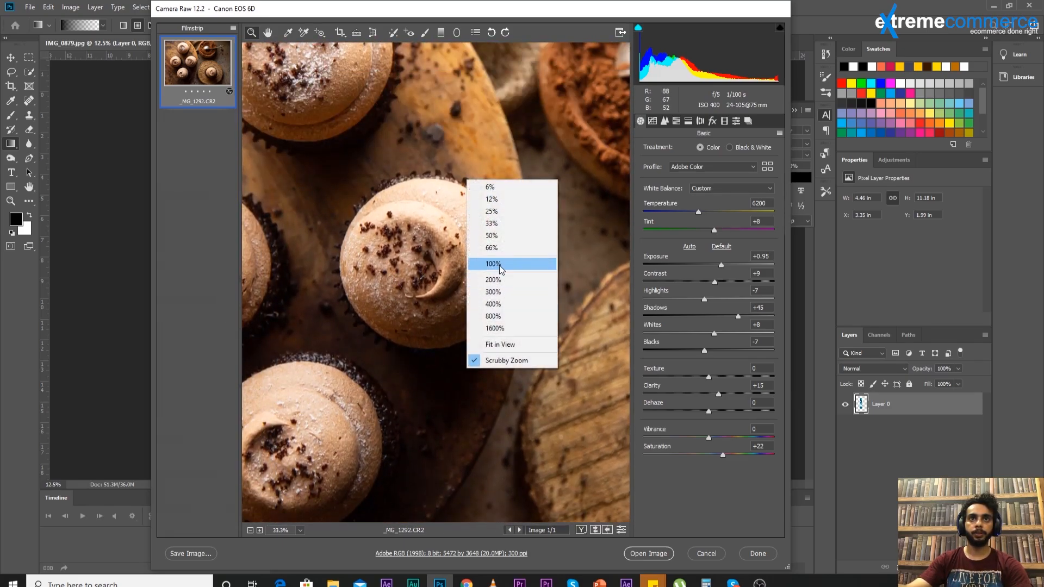
click(506, 345)
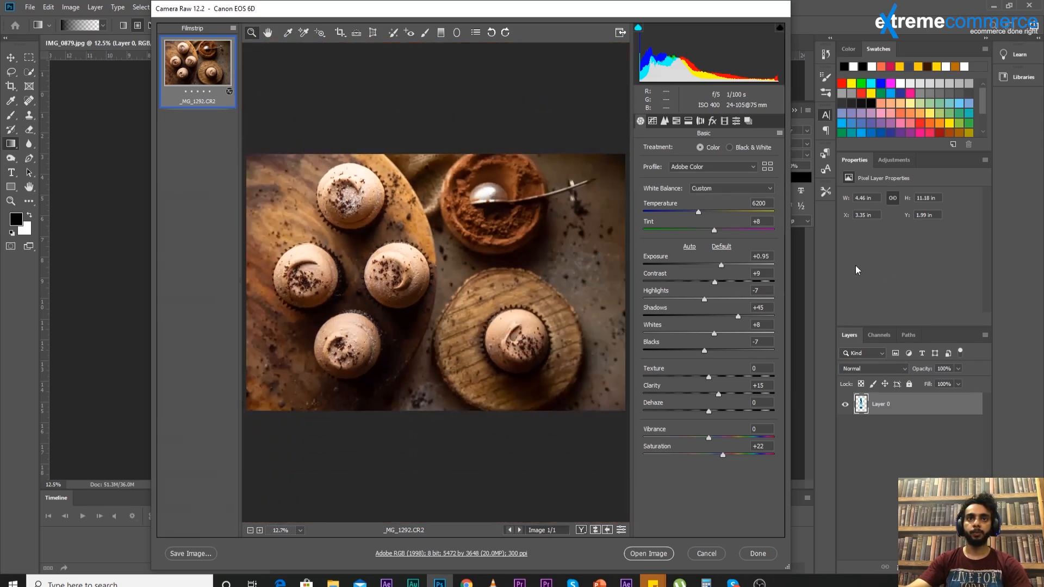
click(647, 554)
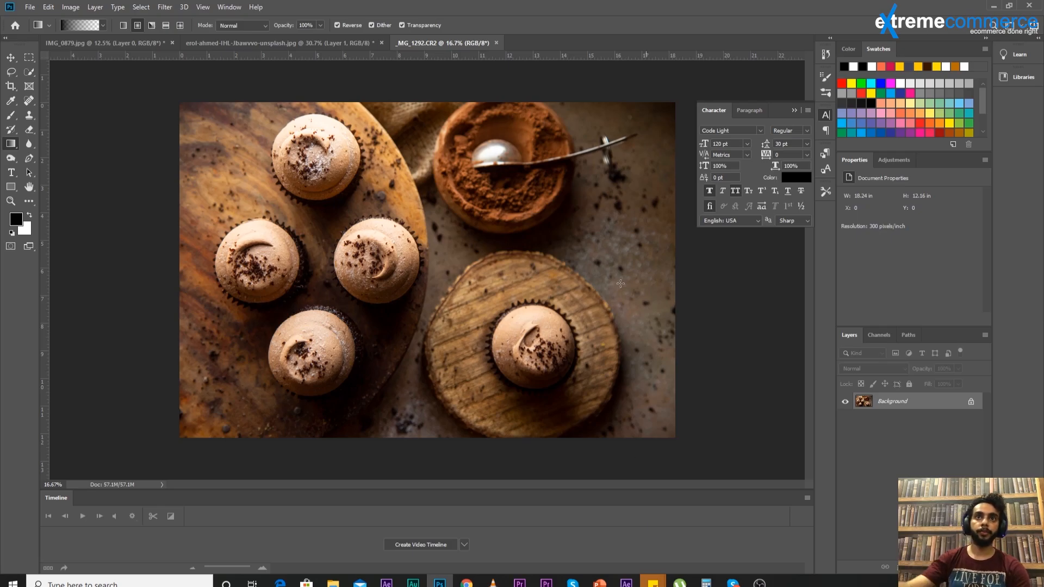
click(165, 8)
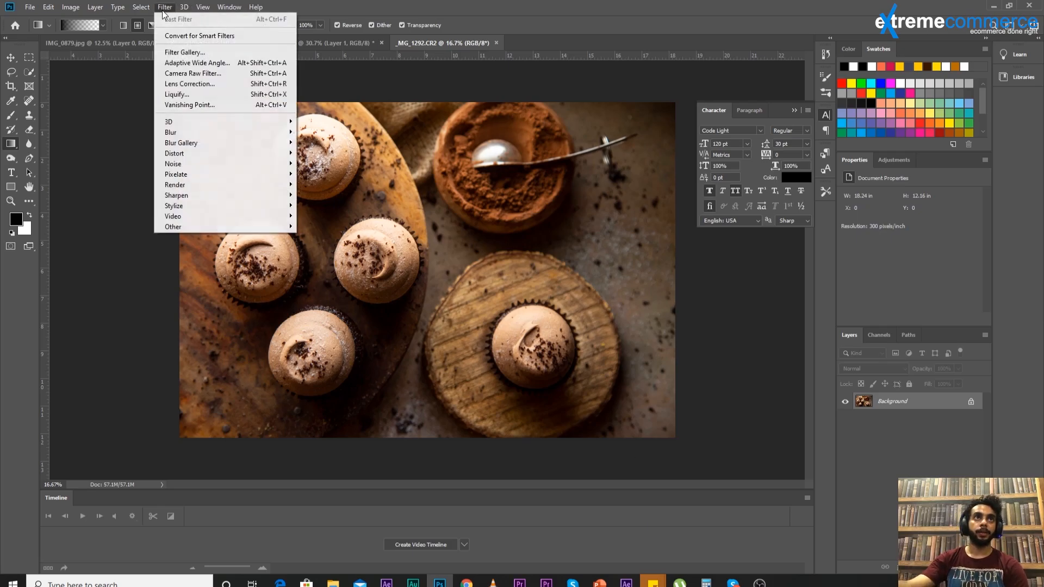
click(193, 72)
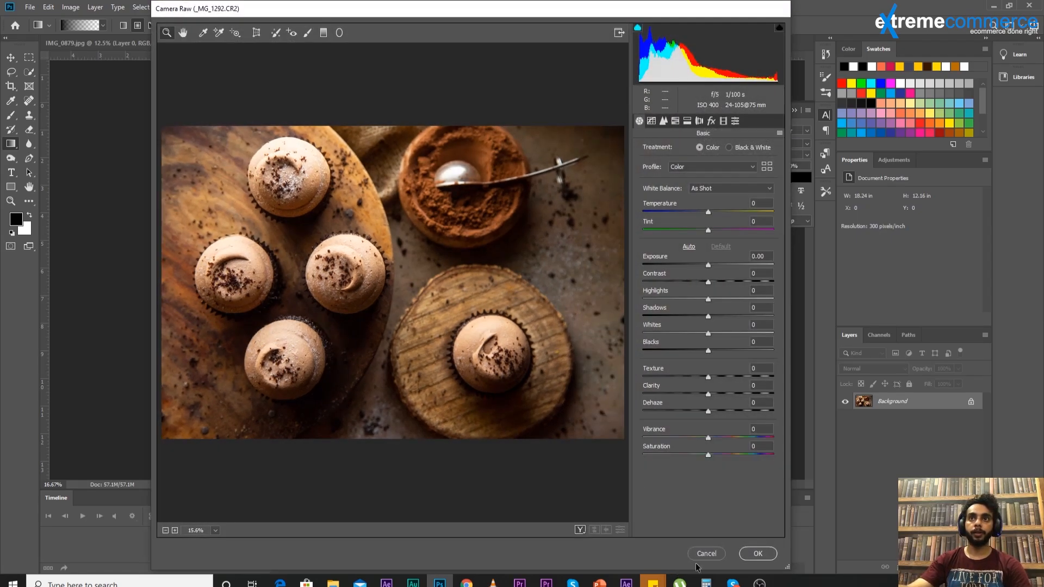
click(714, 554)
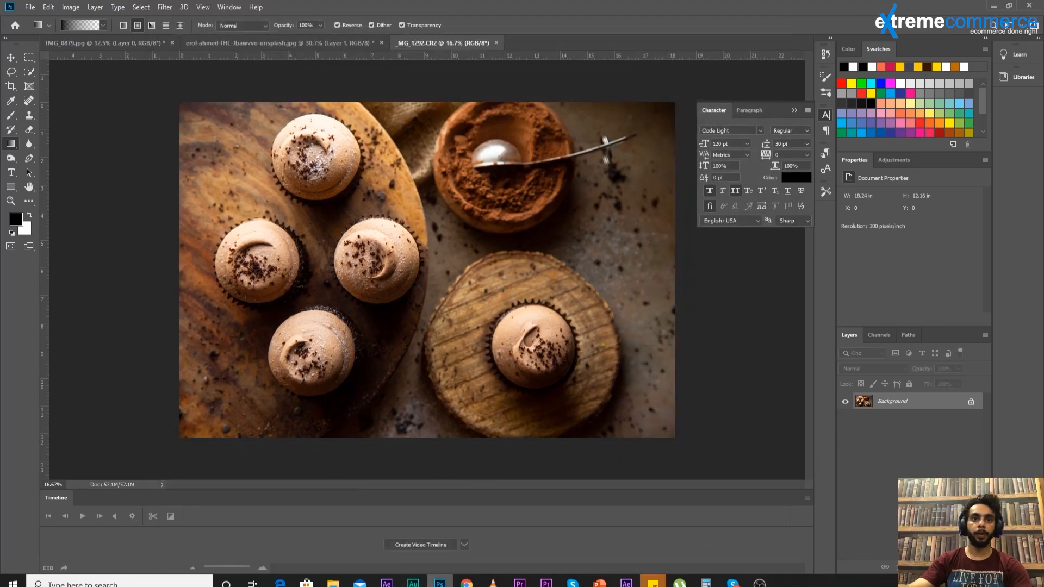
Step: Reopen _MG_1292.CR2 from its folder in Camera Raw, compare the default tone settings with the edited ones, and cancel
click(440, 584)
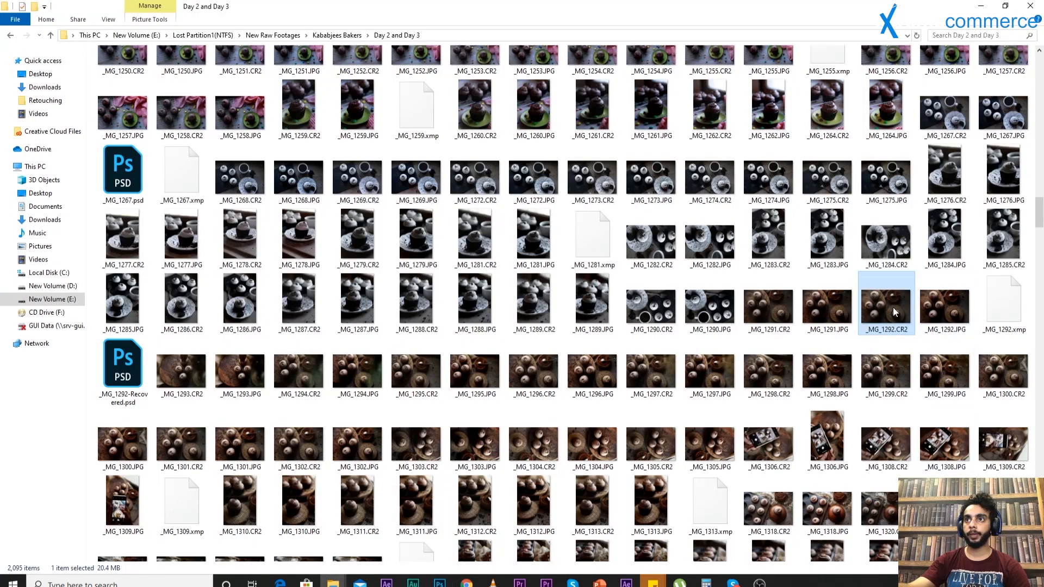
drag(893, 308, 563, 49)
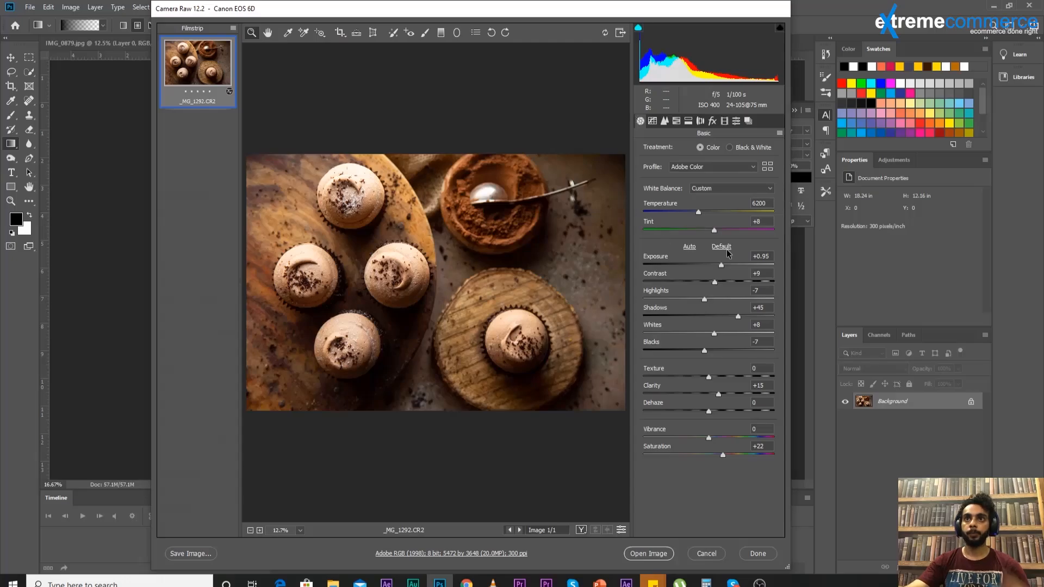
click(723, 249)
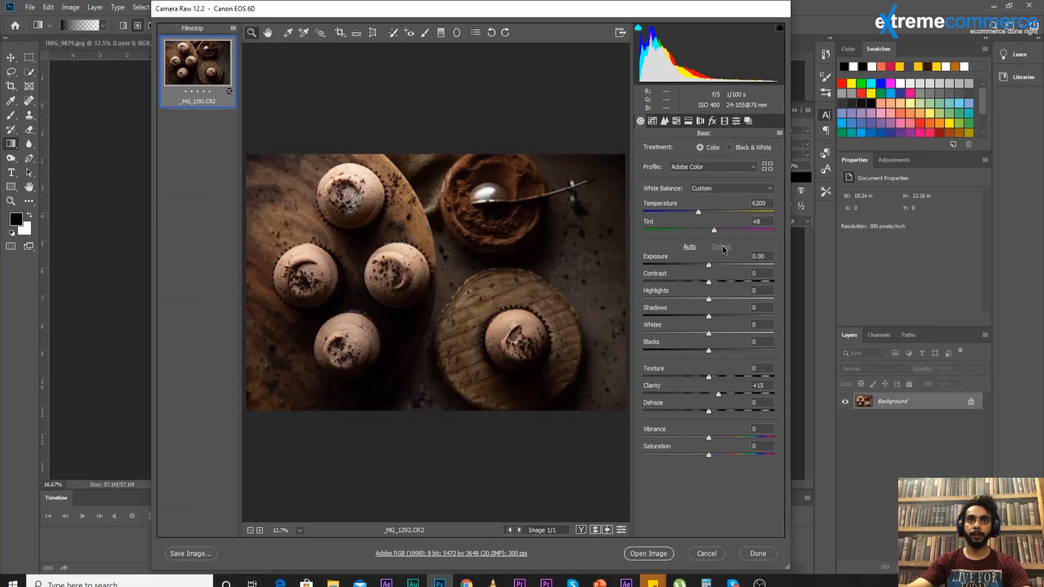
key(ctrl+z)
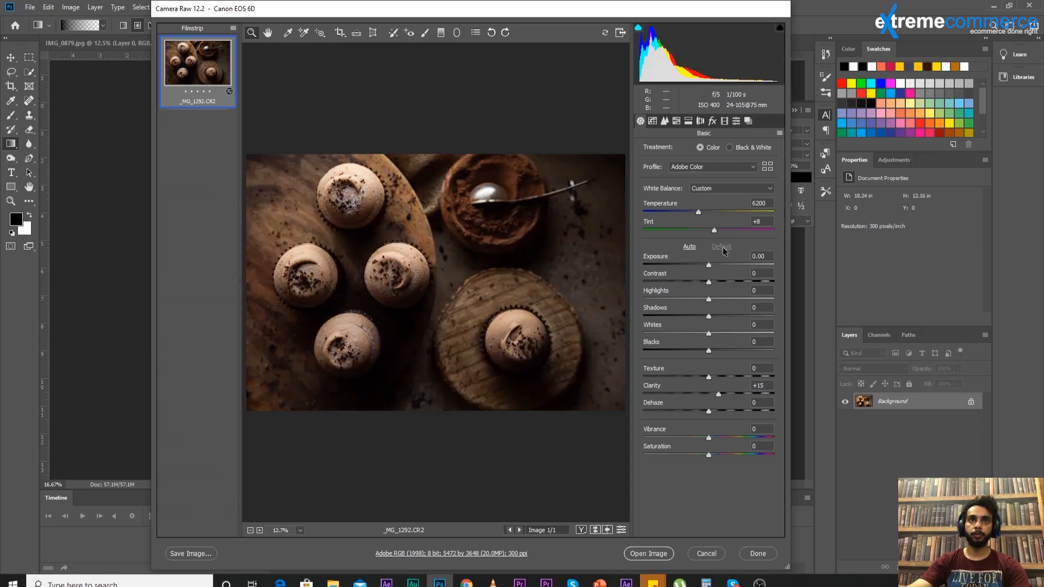
click(722, 247)
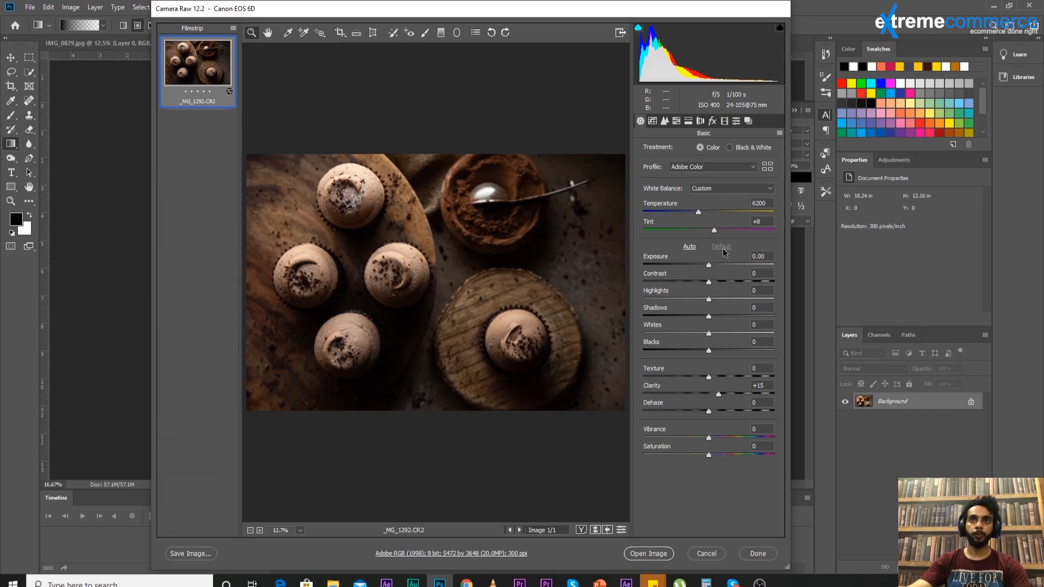
click(690, 246)
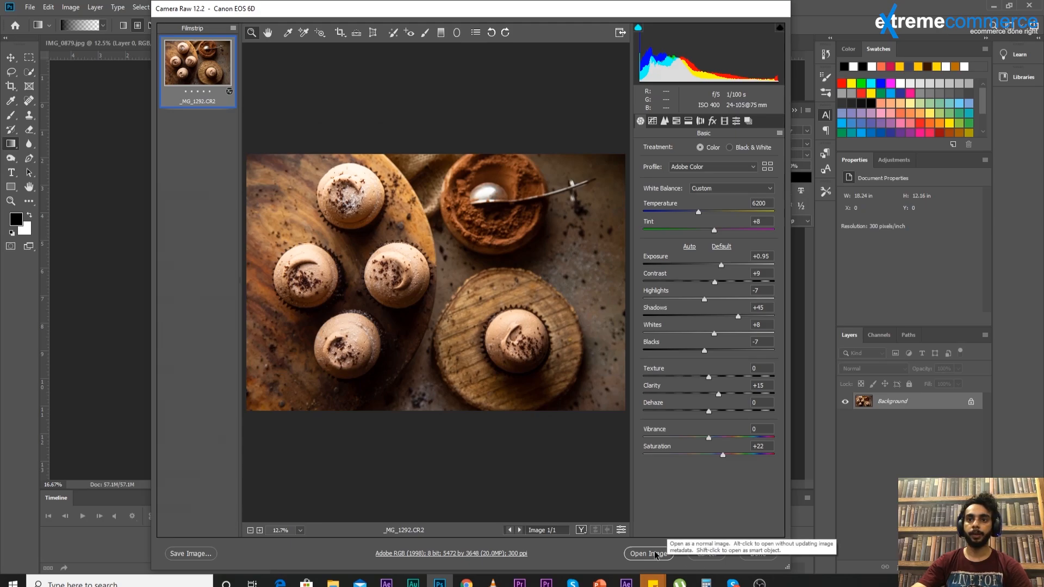
click(706, 554)
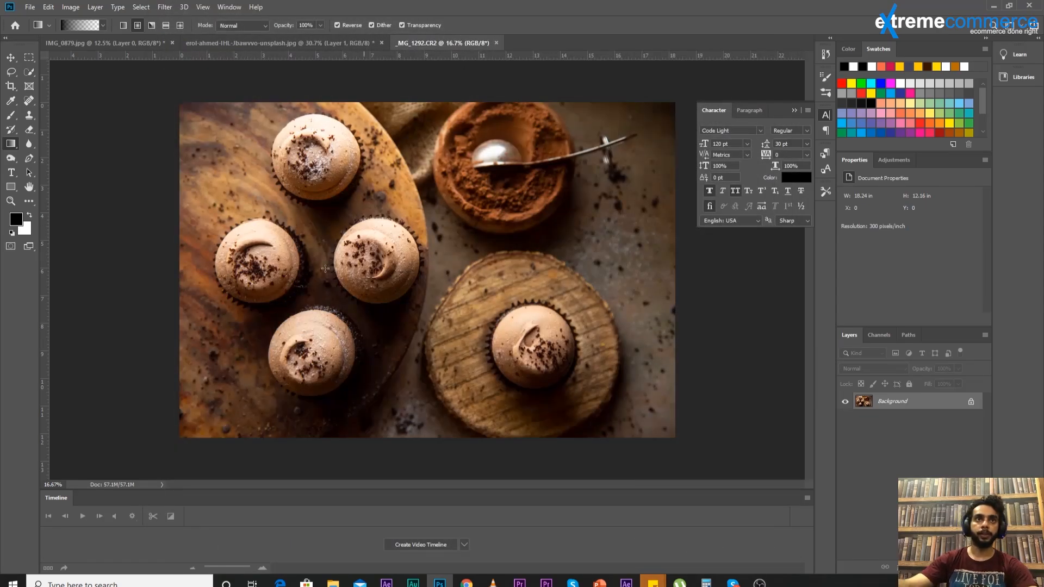
Step: Duplicate the Background layer of the opened cupcake photo
click(10, 201)
click(416, 232)
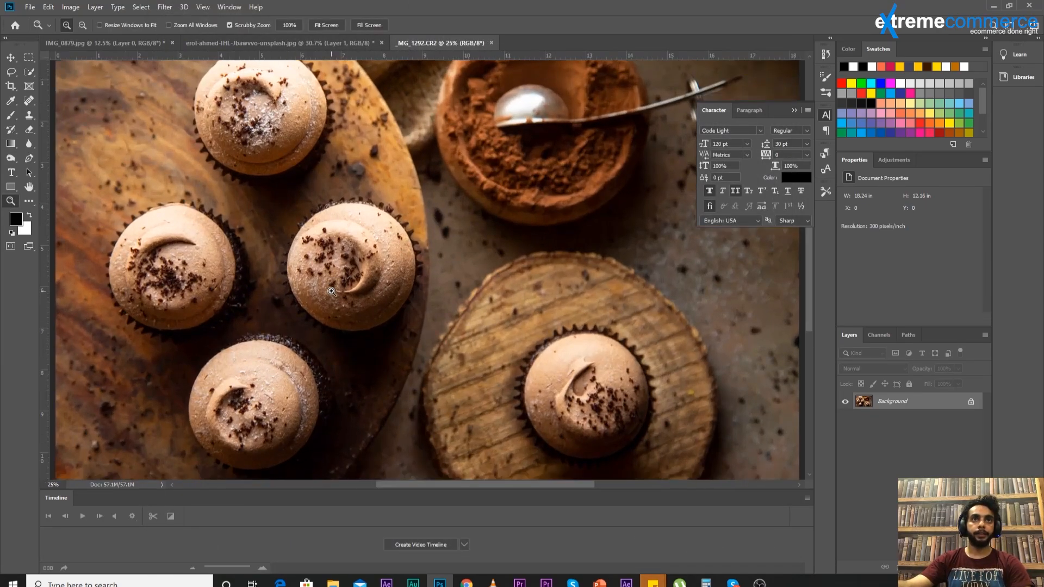
scroll(218, 286, down, 1)
scroll(307, 289, up, 3)
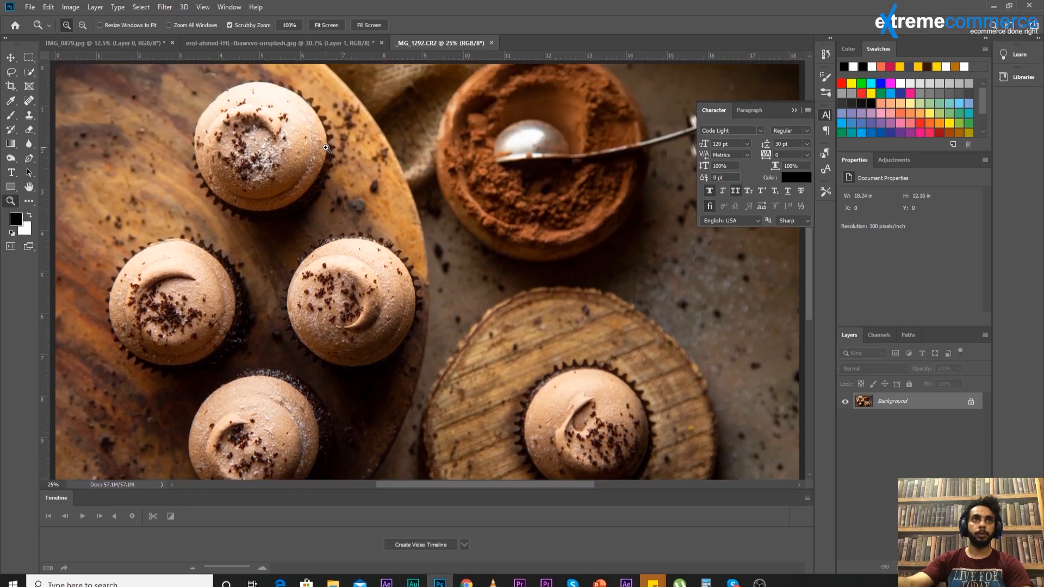
right_click(327, 148)
click(343, 148)
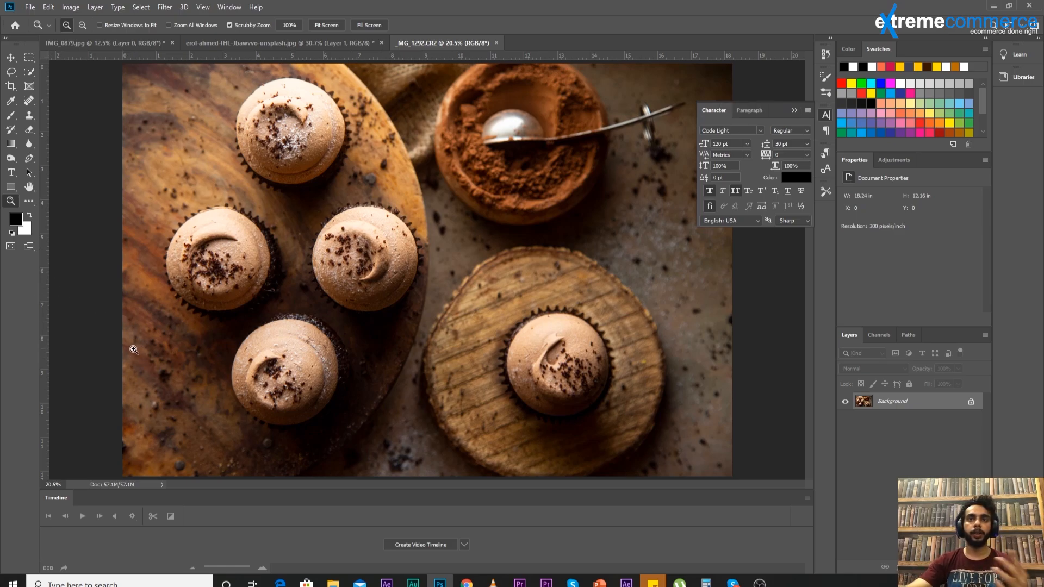
click(893, 160)
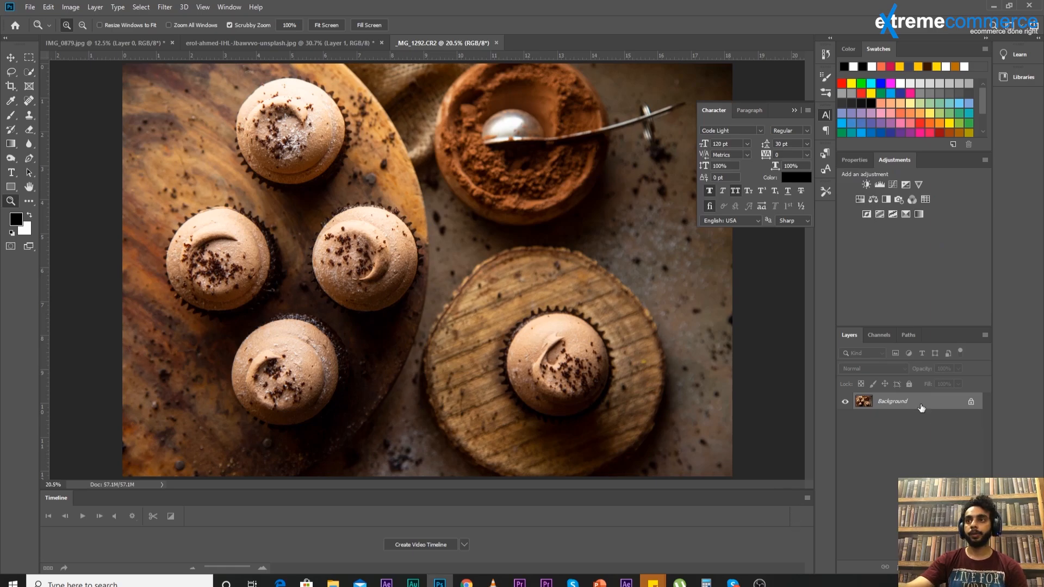
drag(921, 408, 921, 569)
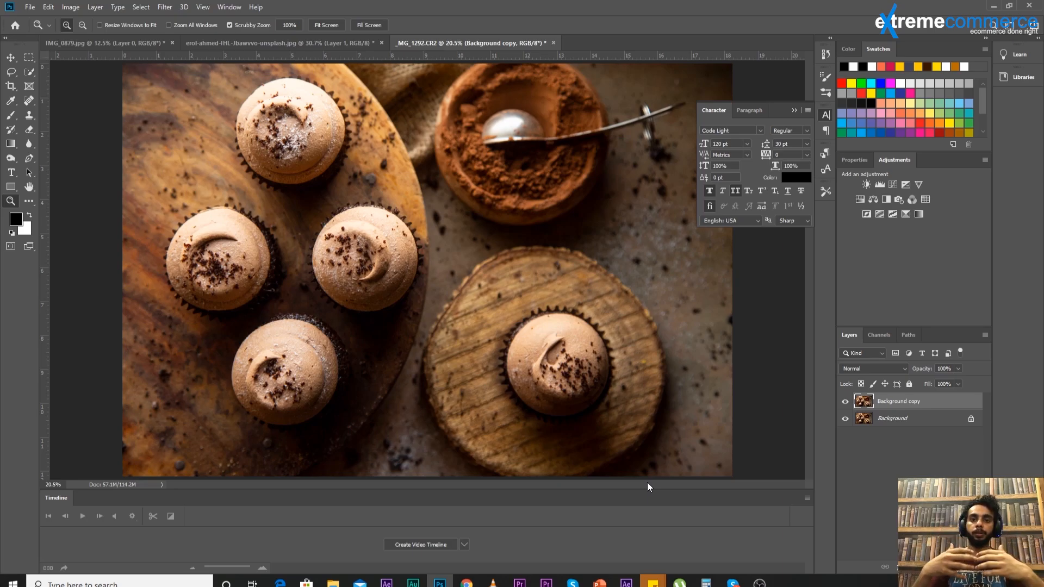
Step: Add a Gradient Map adjustment layer above the duplicate and apply the Violet, Orange preset
click(920, 214)
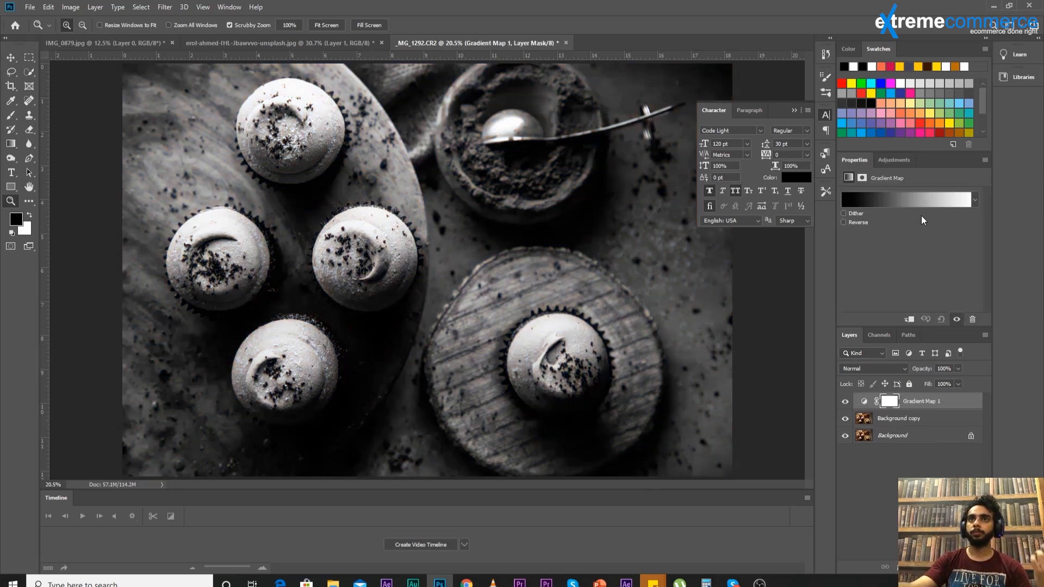
click(878, 207)
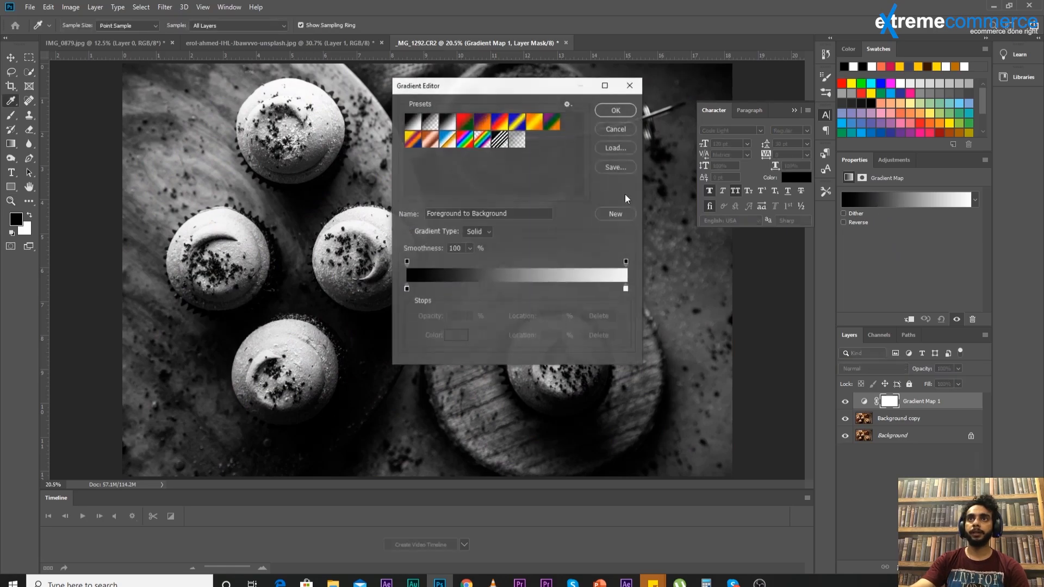
click(481, 124)
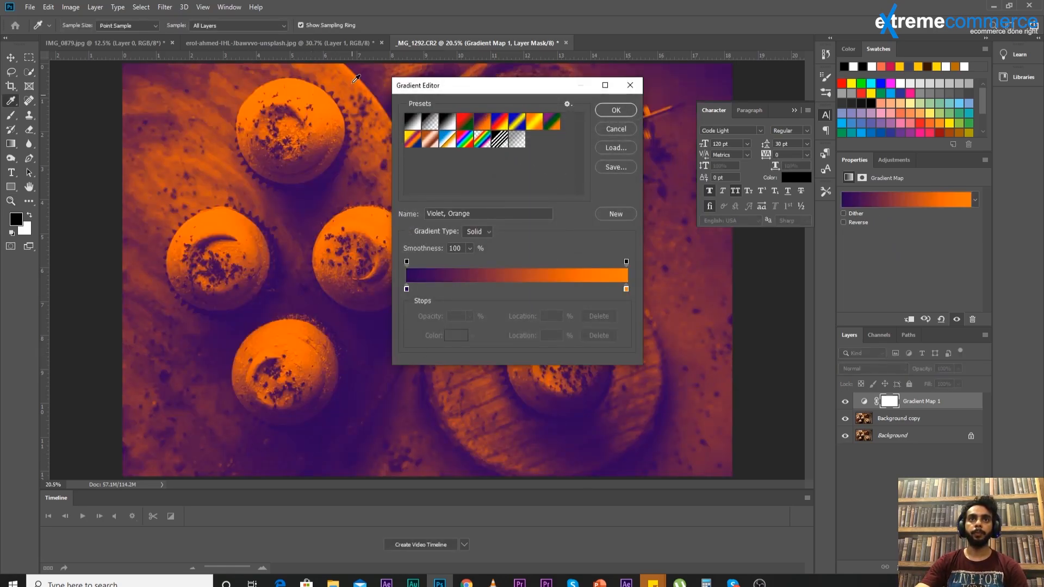
click(615, 110)
Step: Try the Darken blend mode on the Gradient Map layer, and settle on Screen
key(z)
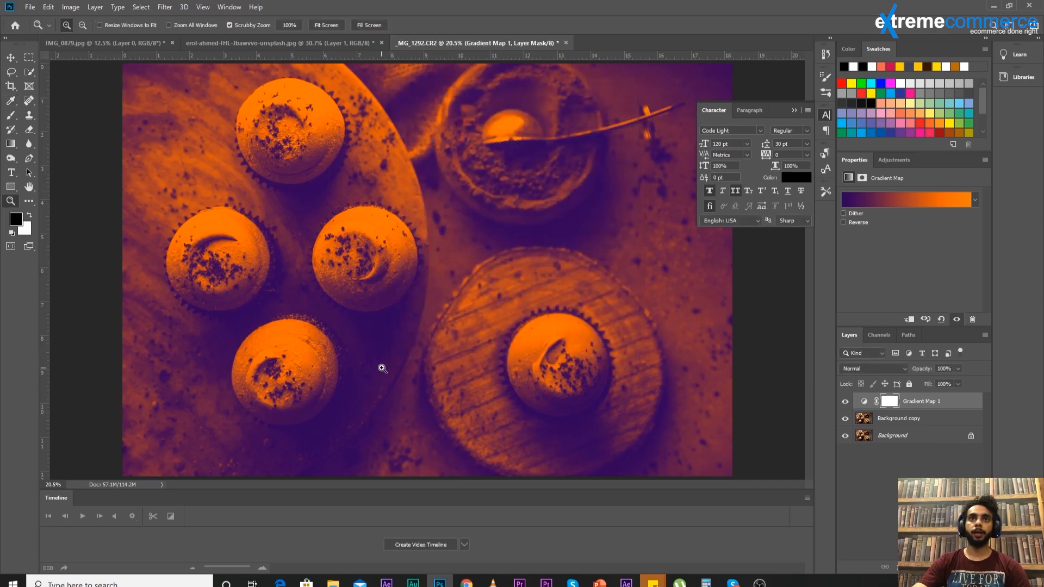
right_click(330, 240)
click(353, 300)
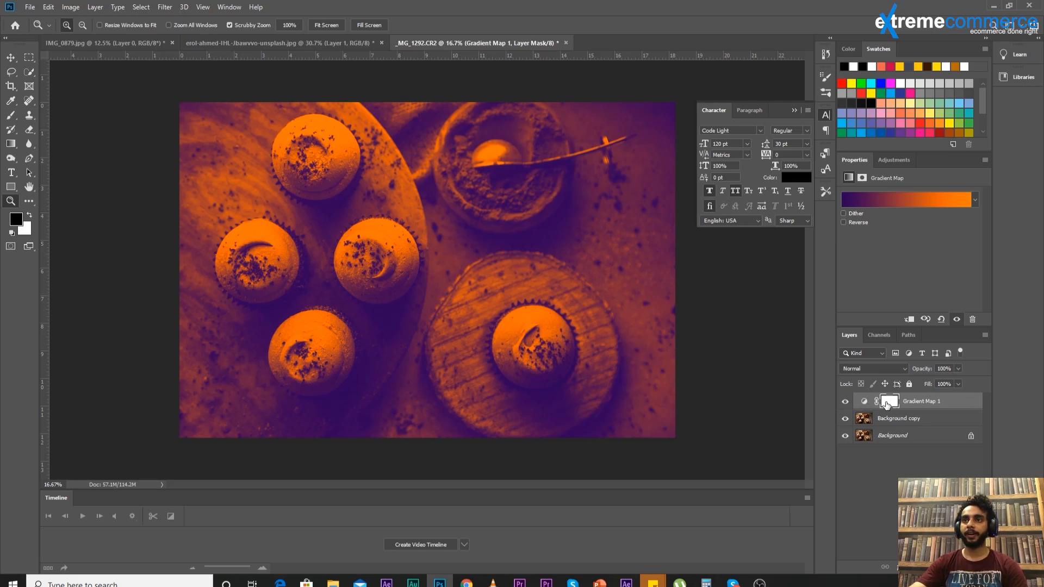
click(853, 370)
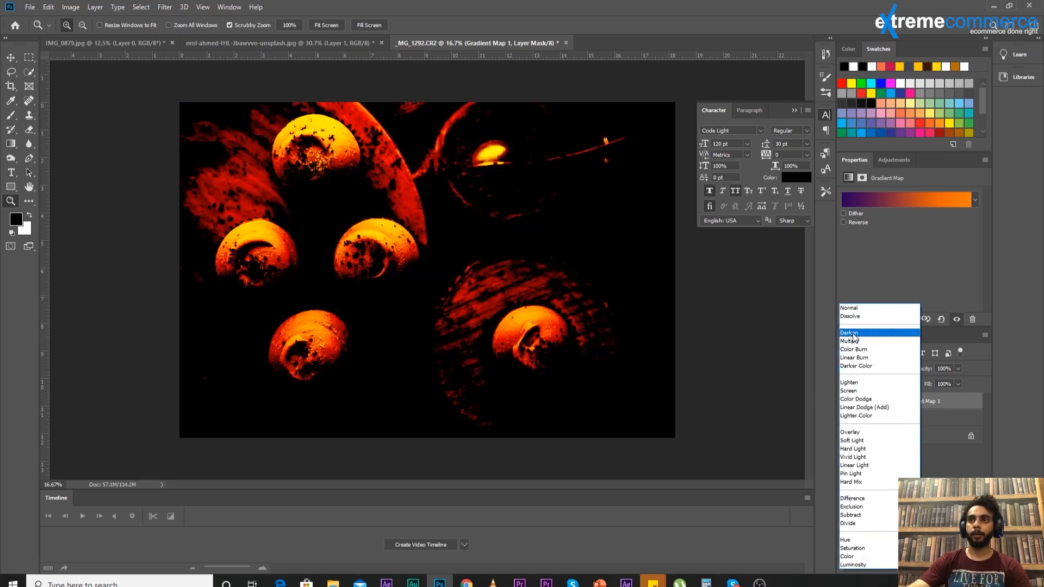
click(858, 333)
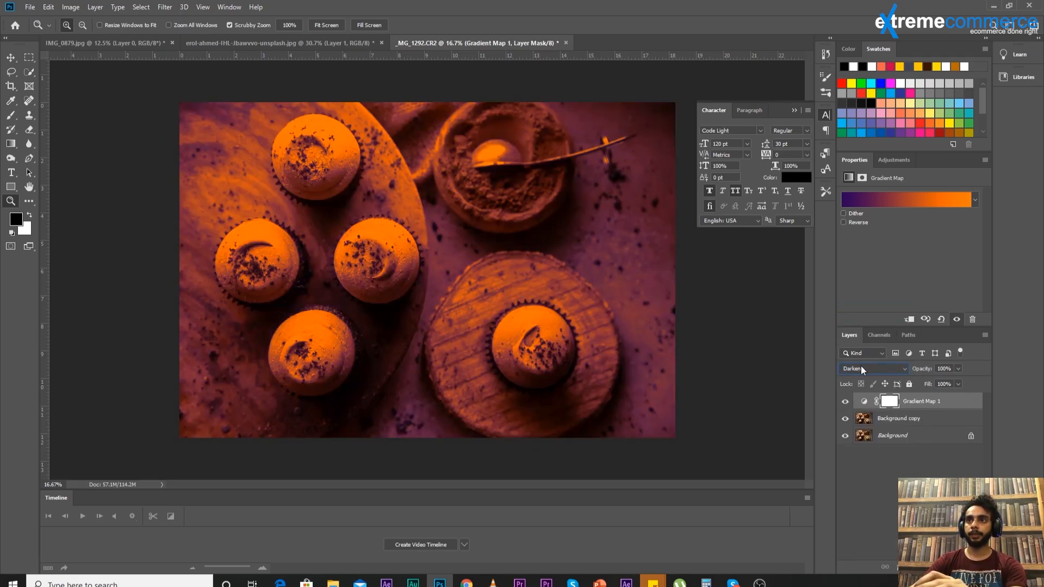
click(860, 367)
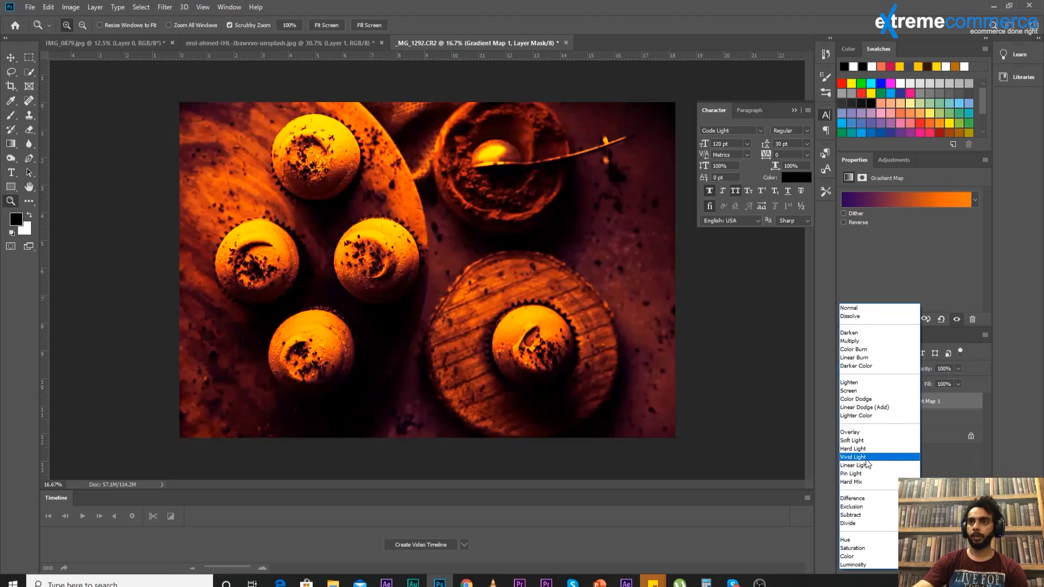
click(858, 392)
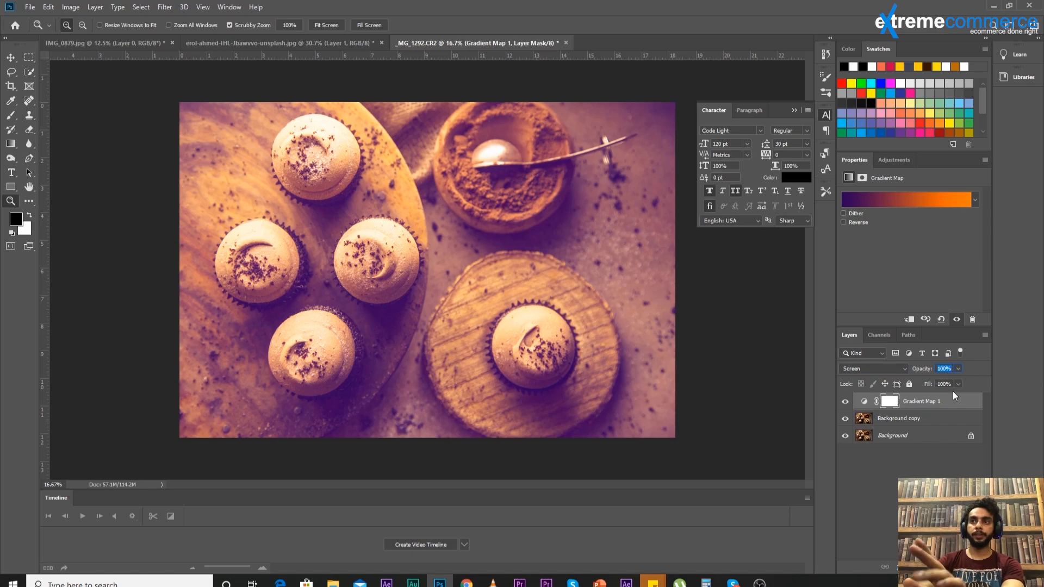
Step: Lower the Gradient Map layer's opacity to 10% and deselect the layer
click(957, 369)
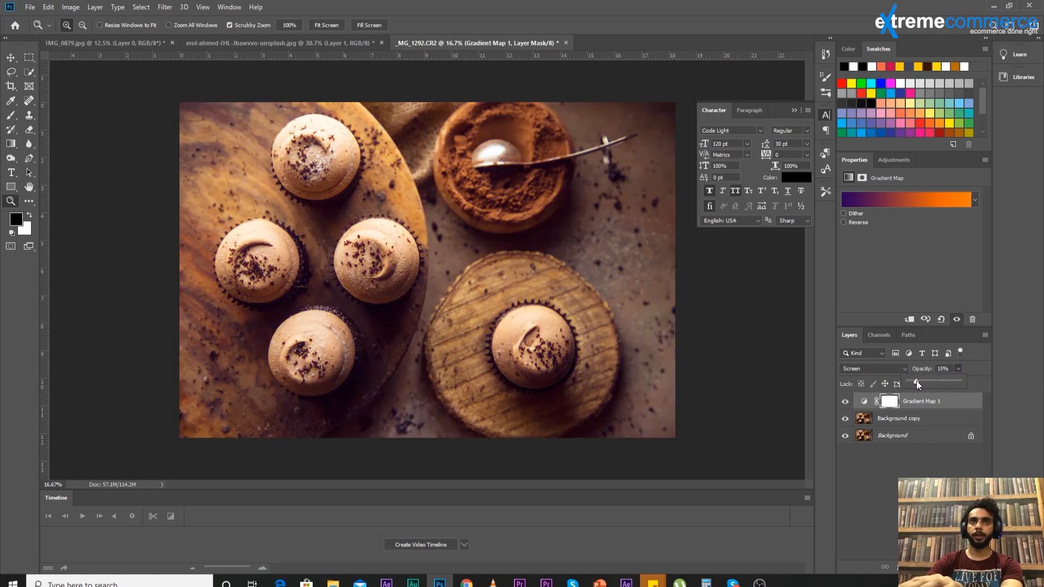
drag(942, 384, 914, 381)
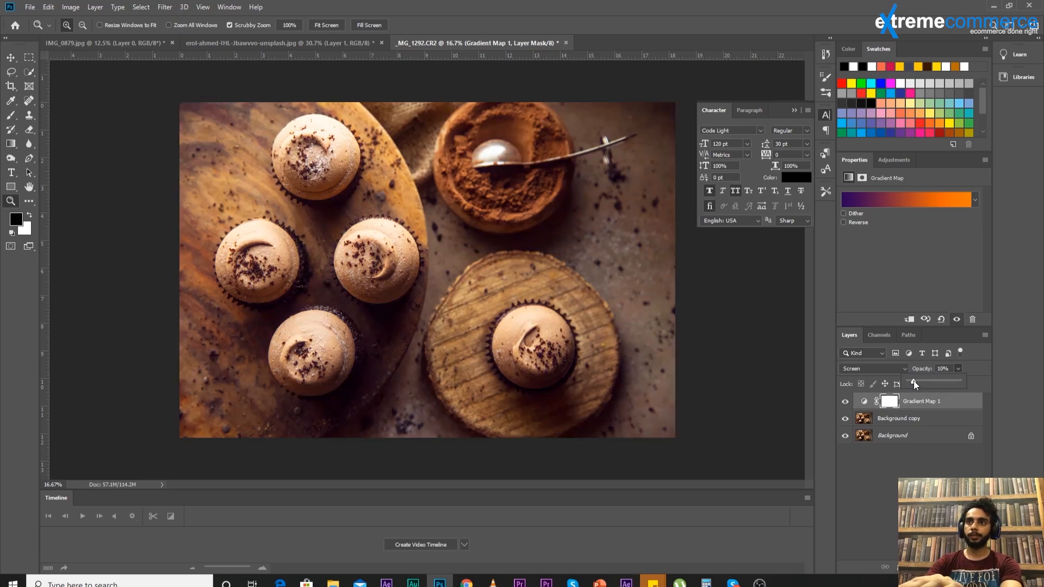
click(892, 478)
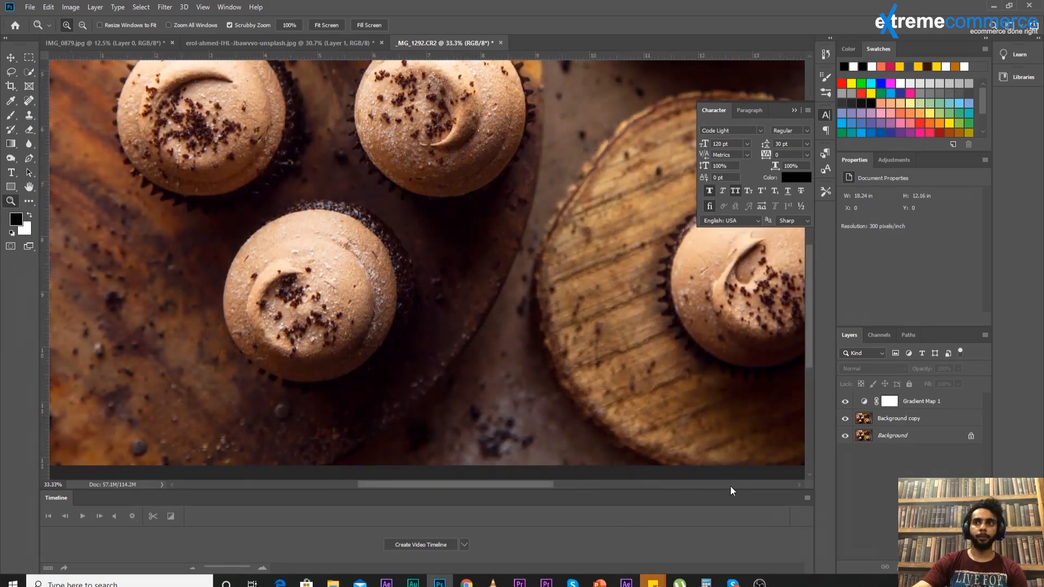
Step: On the Background copy layer, use the Spot Healing Brush on a crumb on the wooden board beside the upper cupcake
drag(423, 485, 359, 484)
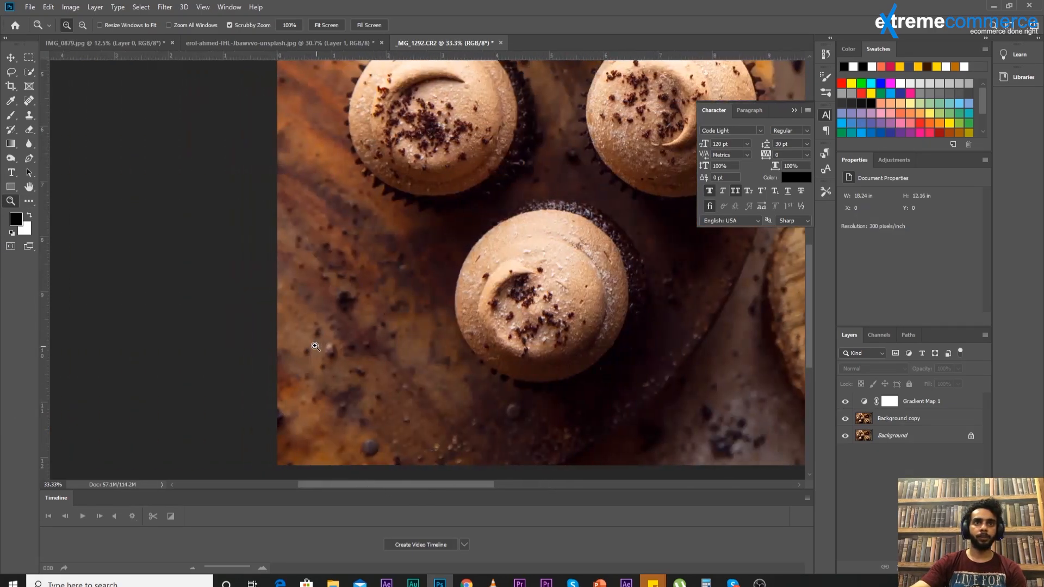
scroll(370, 359, up, 3)
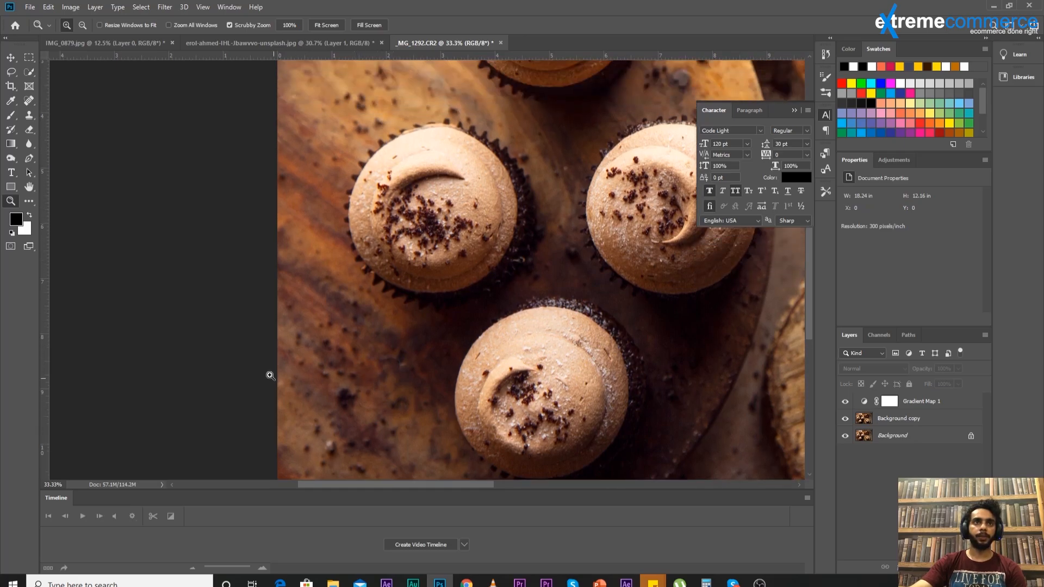
scroll(270, 375, up, 4)
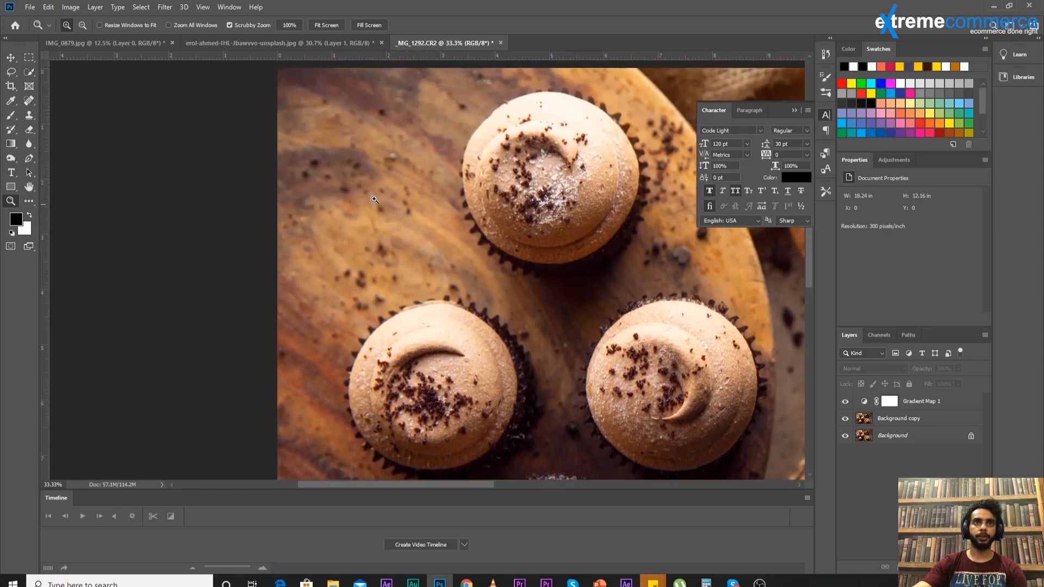
scroll(375, 200, up, 2)
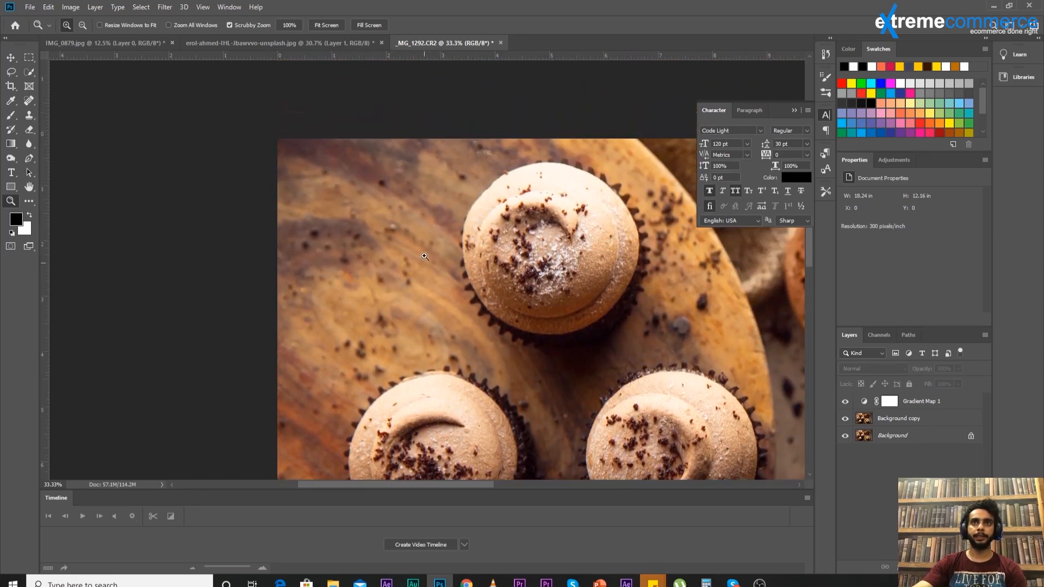
click(892, 421)
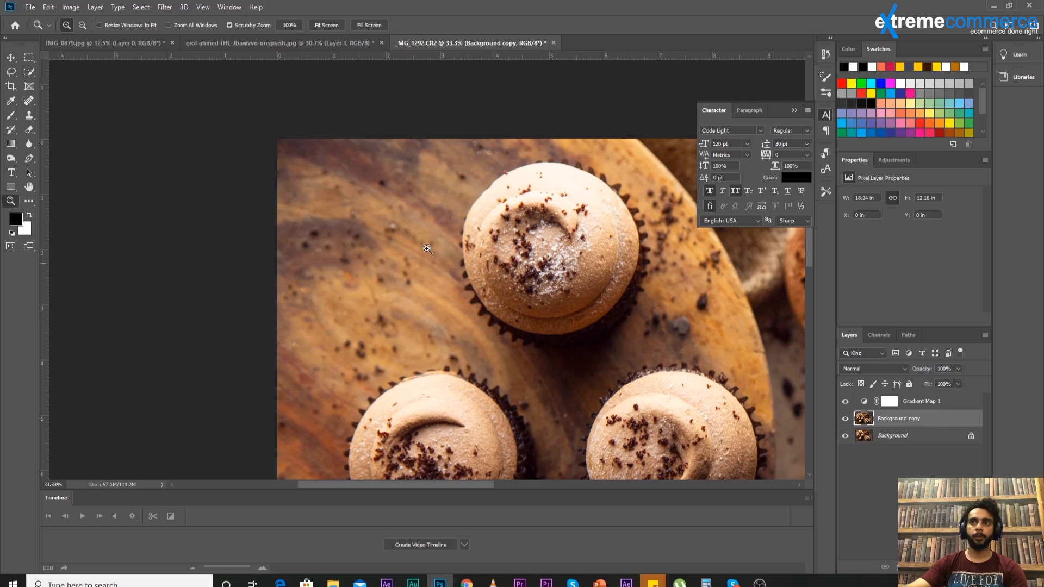
scroll(452, 313, down, 1)
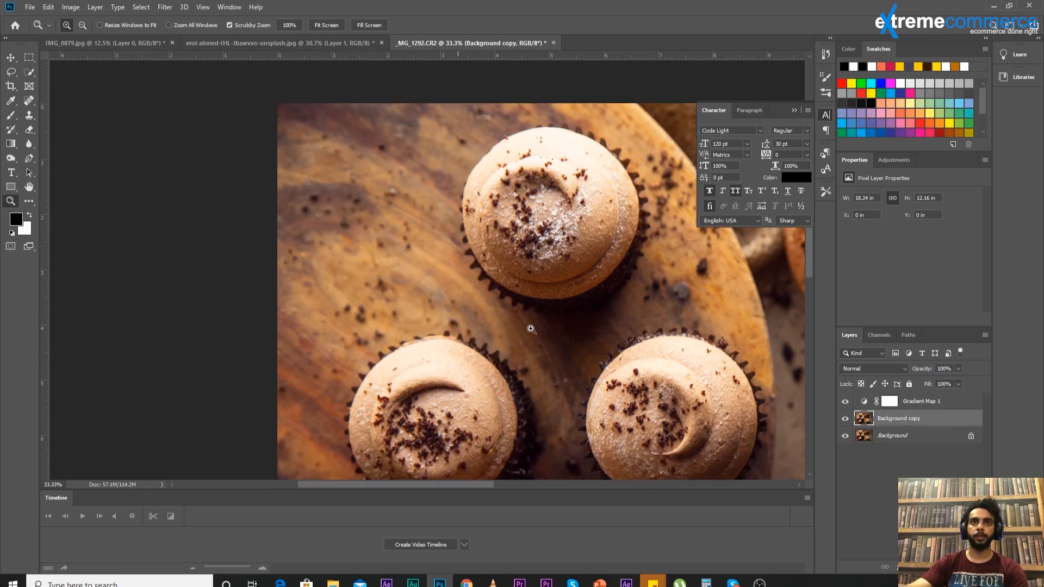
click(29, 99)
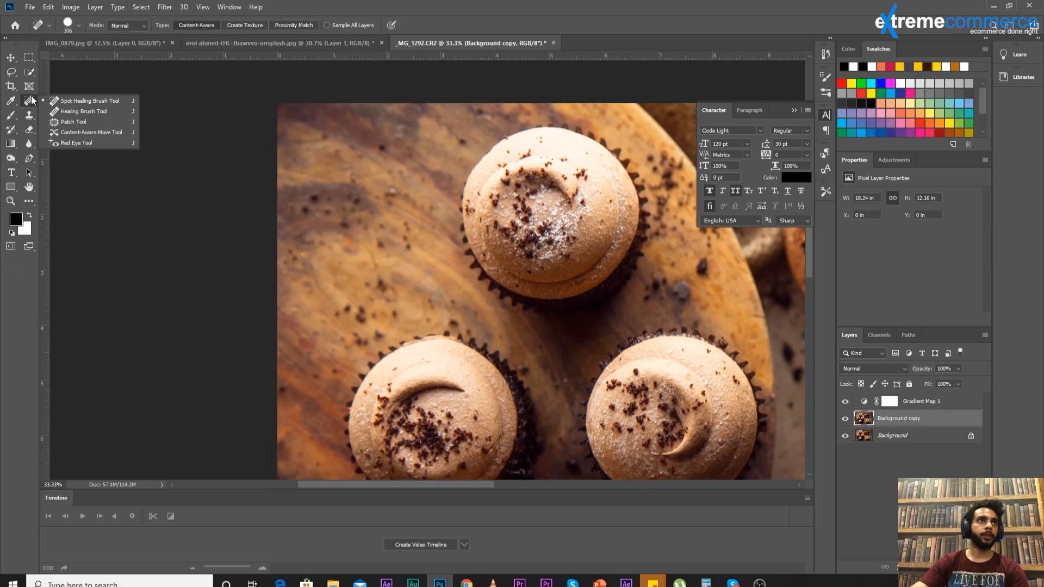
click(64, 104)
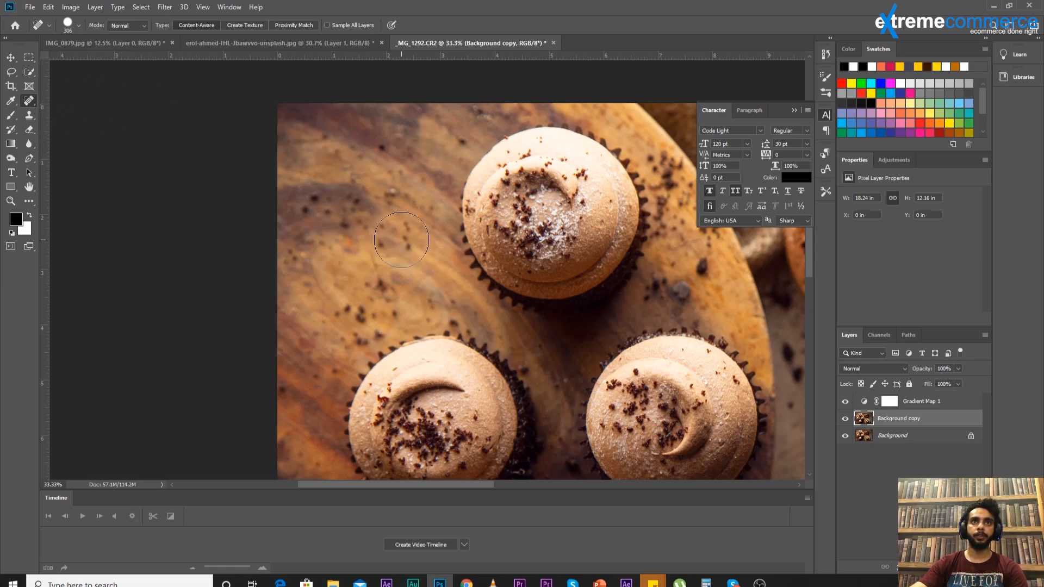
click(399, 242)
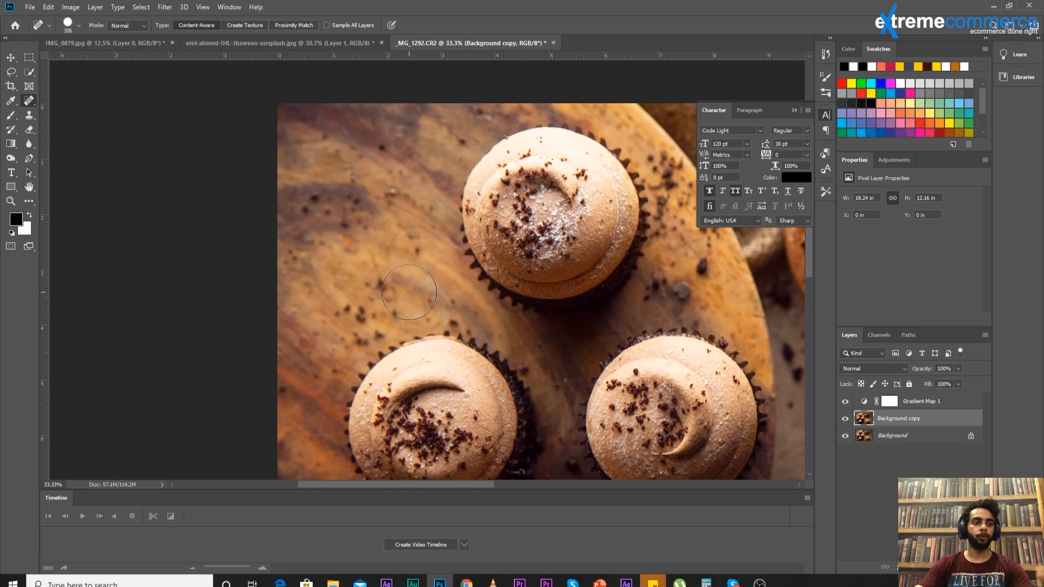
Step: Reduce the Spot Healing Brush size to 50 px for retouching small crumbs on the wooden board
right_click(424, 250)
drag(522, 273, 470, 274)
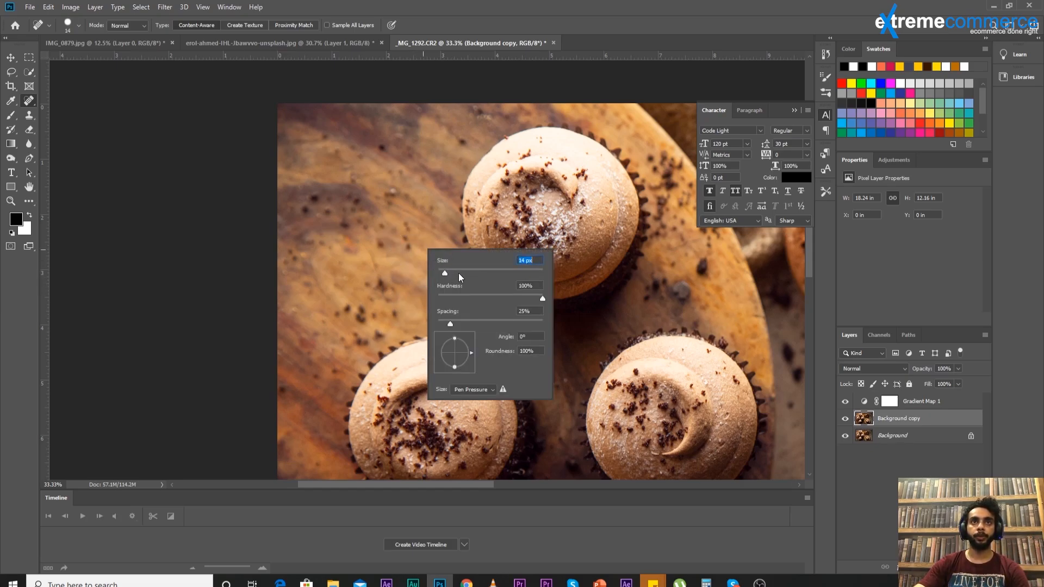
click(455, 273)
click(3, 200)
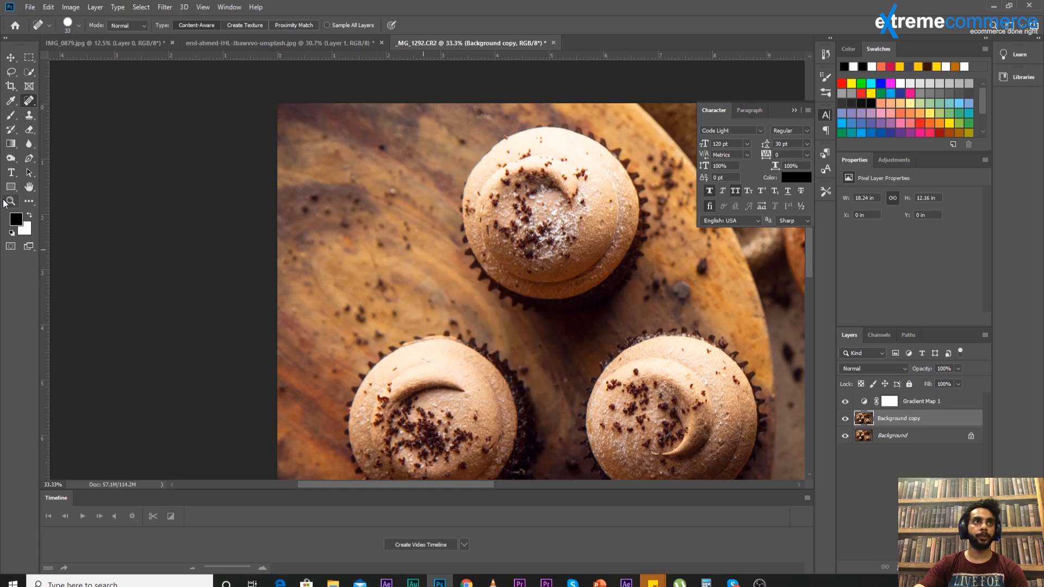
click(10, 200)
click(305, 228)
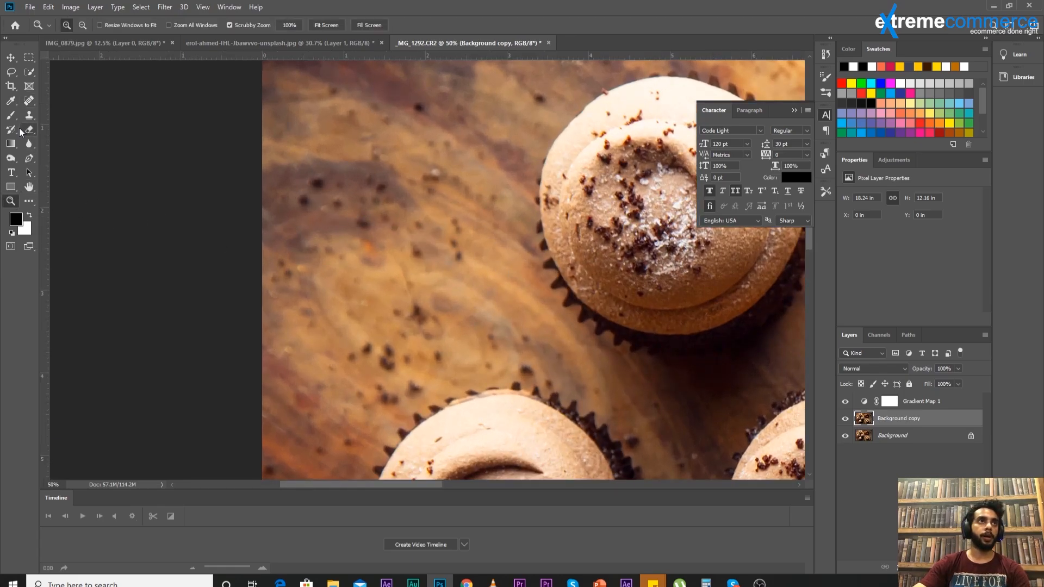
click(28, 100)
right_click(483, 268)
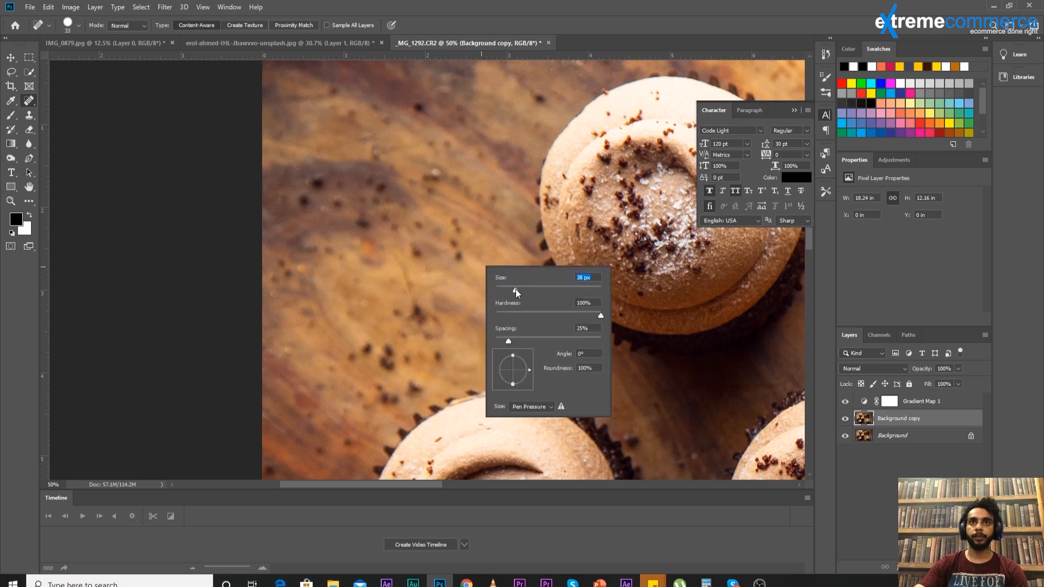
click(459, 256)
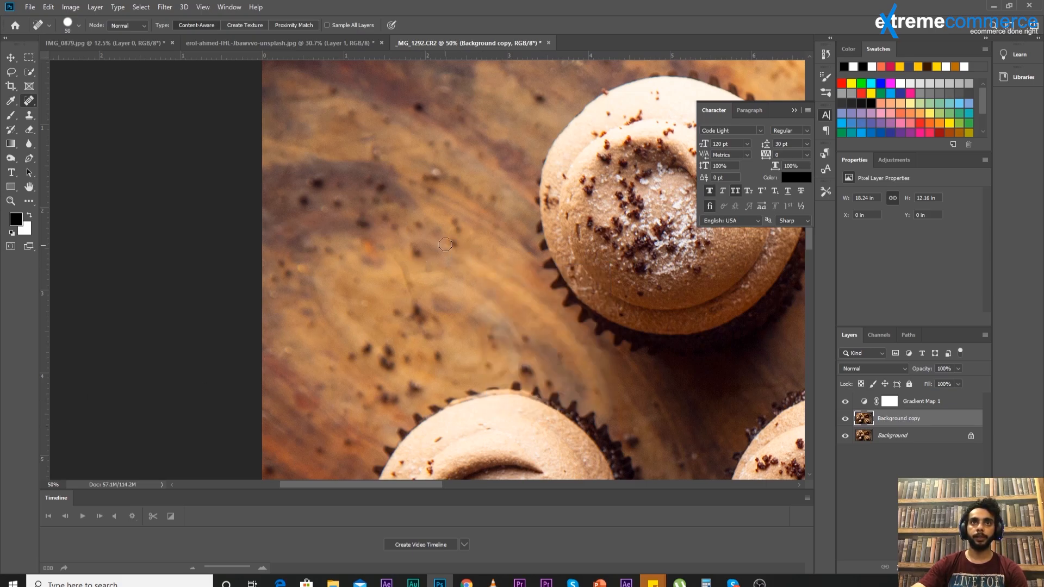
Step: Heal several small dark crumbs on the wooden board around the upper cupcake
click(453, 243)
click(437, 357)
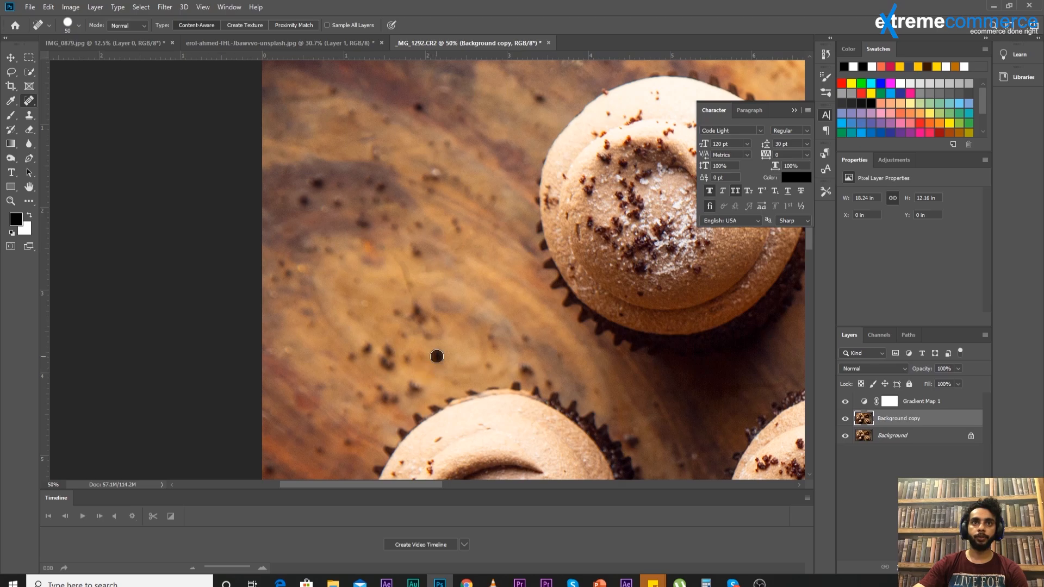
scroll(339, 378, down, 6)
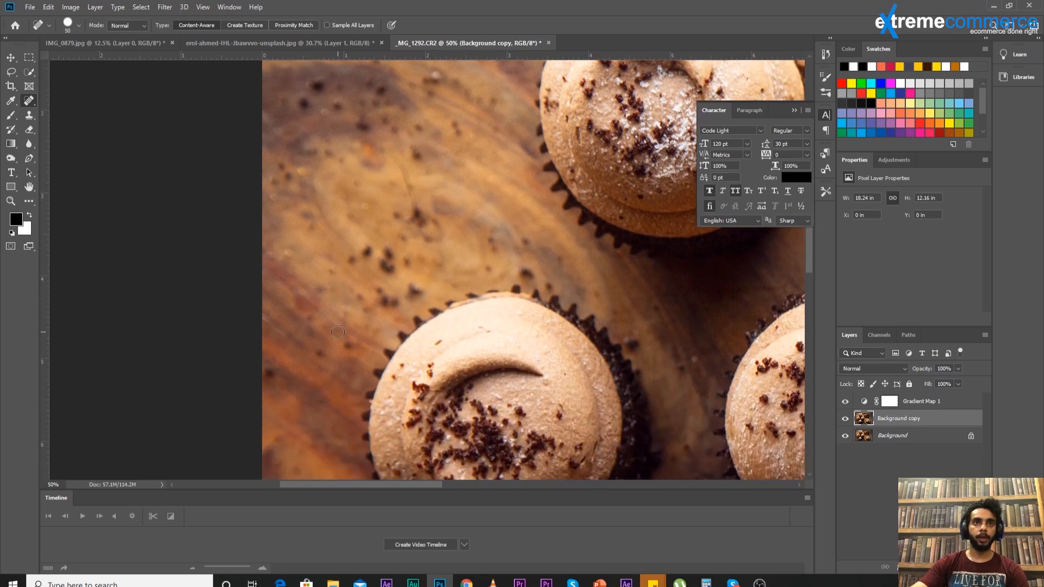
scroll(404, 294, up, 12)
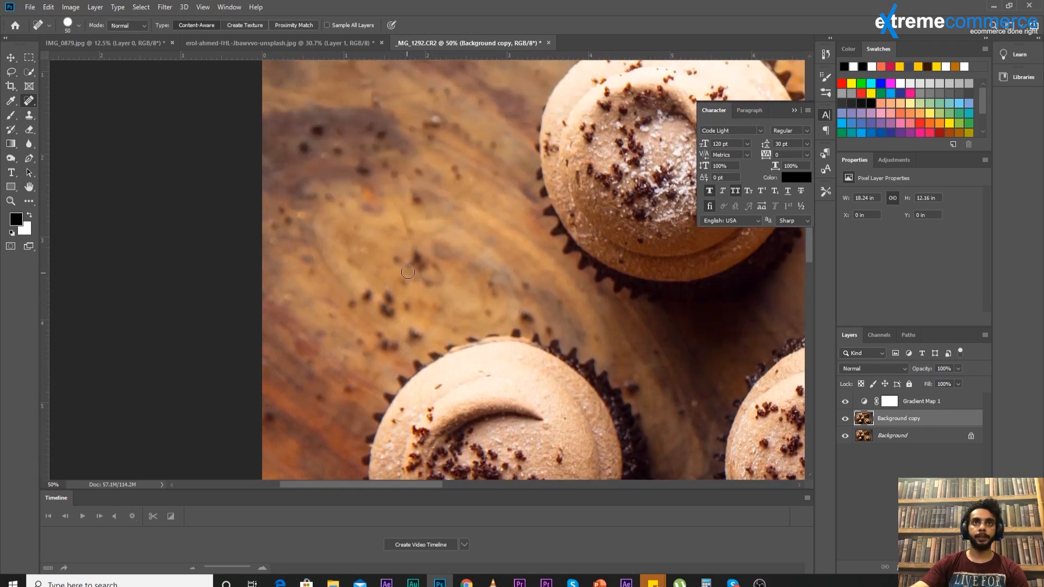
scroll(519, 239, up, 1)
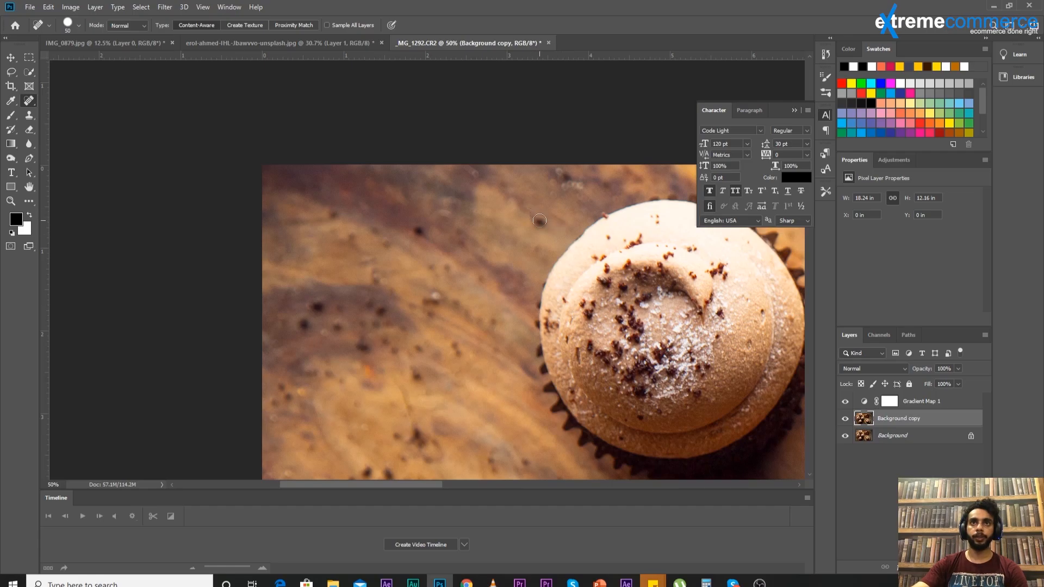
scroll(707, 439, down, 1)
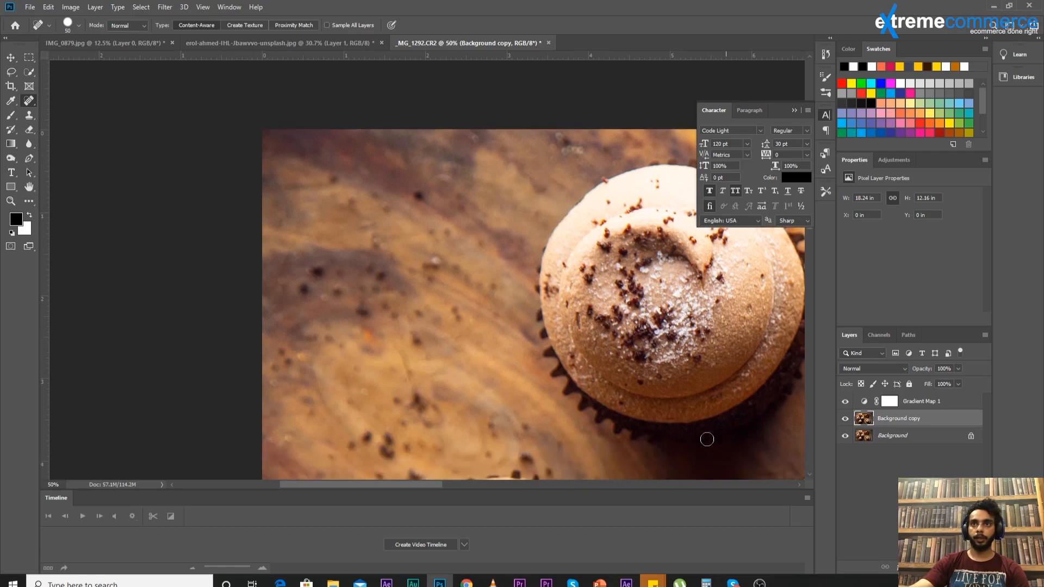
drag(417, 484, 478, 484)
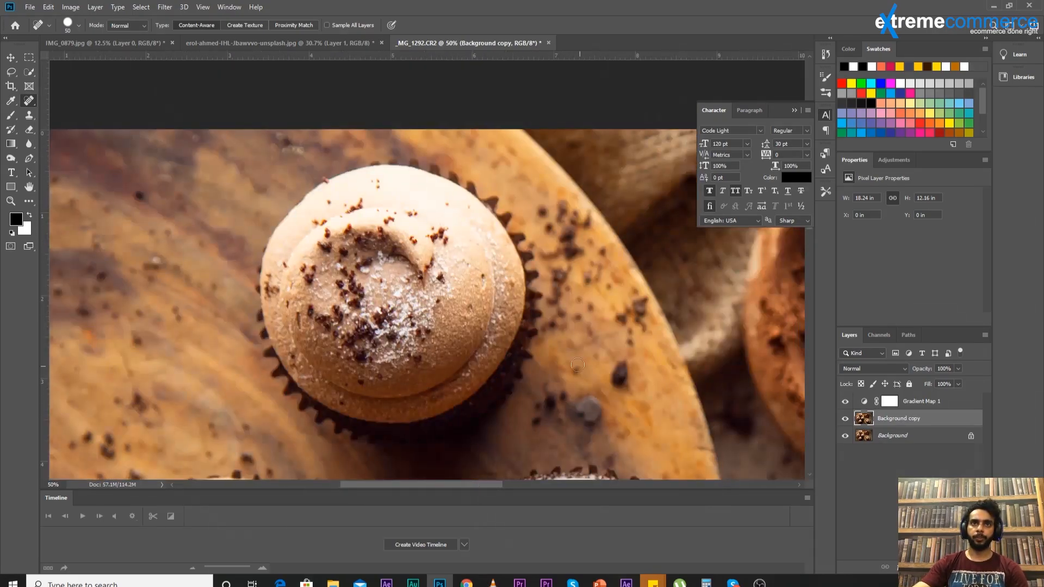
scroll(489, 271, down, 2)
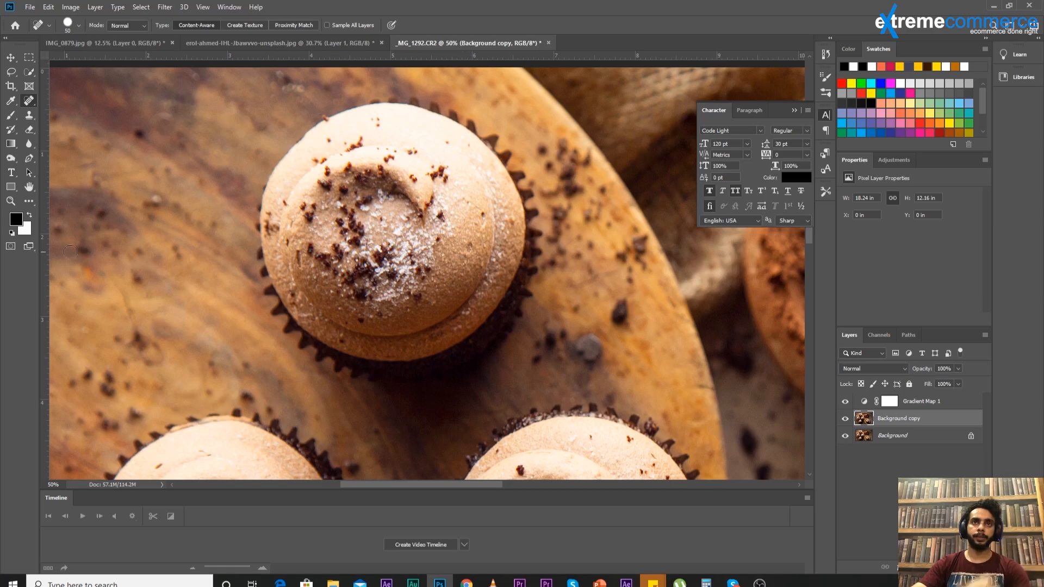
Step: Reduce the Spot Healing Brush size to 38 px and heal two small pits in the upper cupcake's frosting
click(10, 201)
click(477, 244)
click(477, 272)
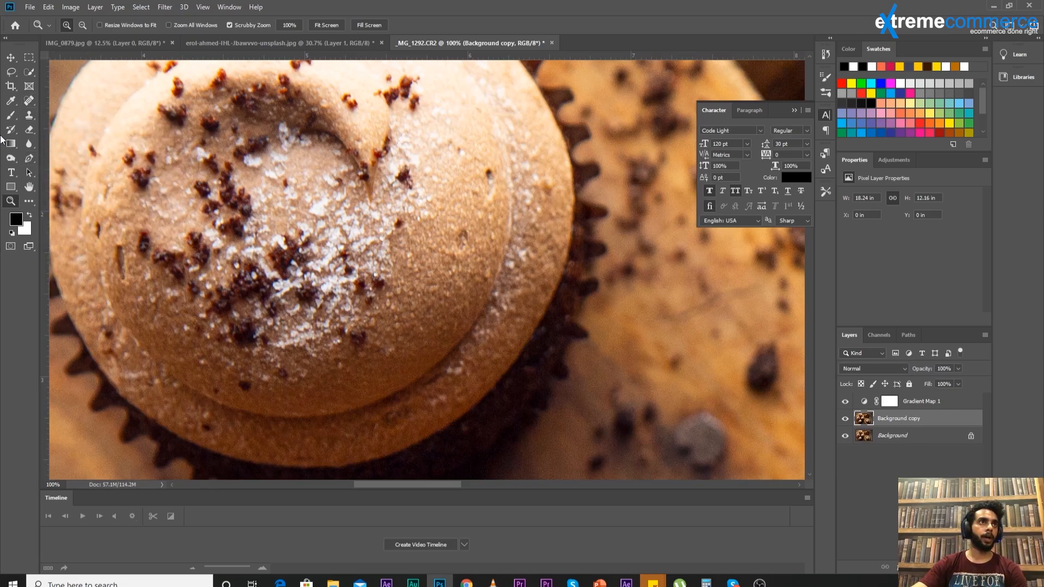
click(28, 101)
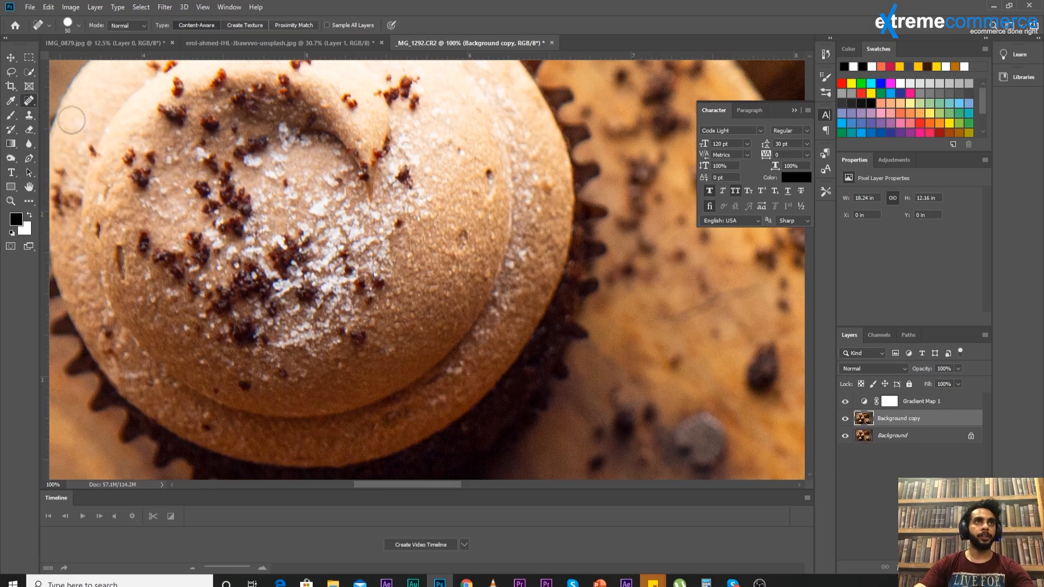
right_click(30, 102)
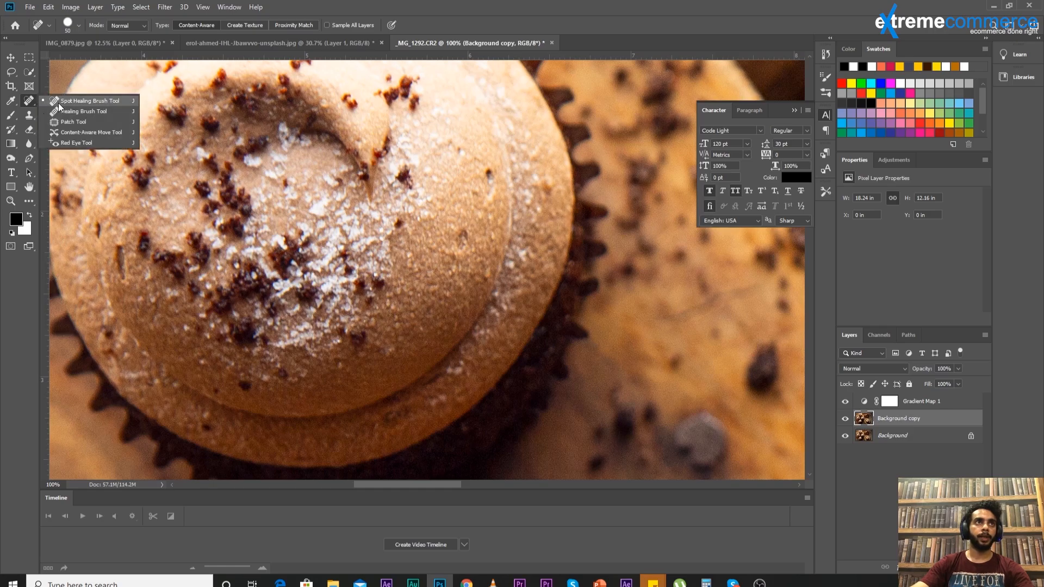
click(58, 103)
right_click(468, 243)
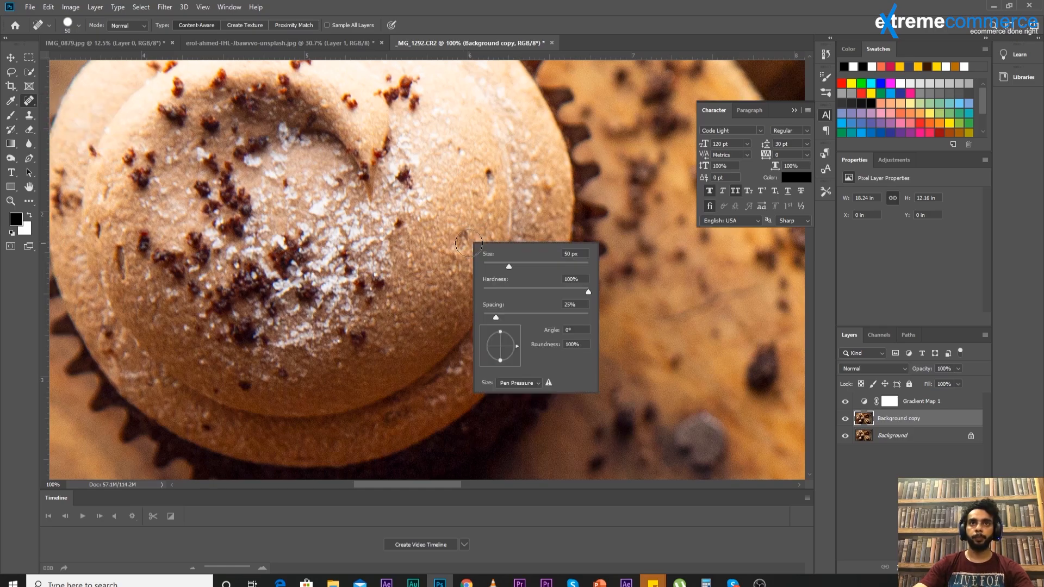
drag(509, 267, 504, 267)
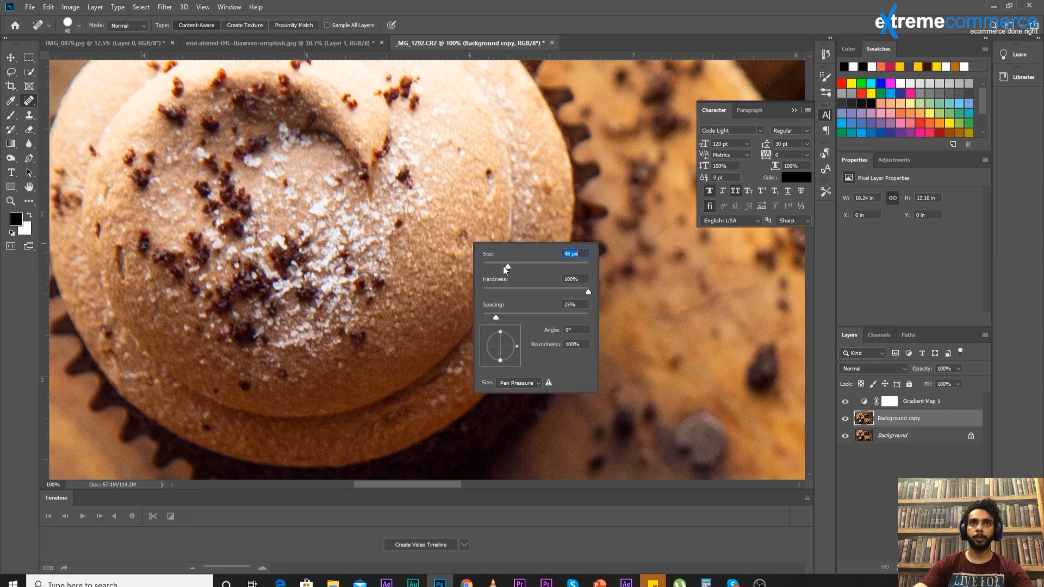
click(463, 239)
click(490, 178)
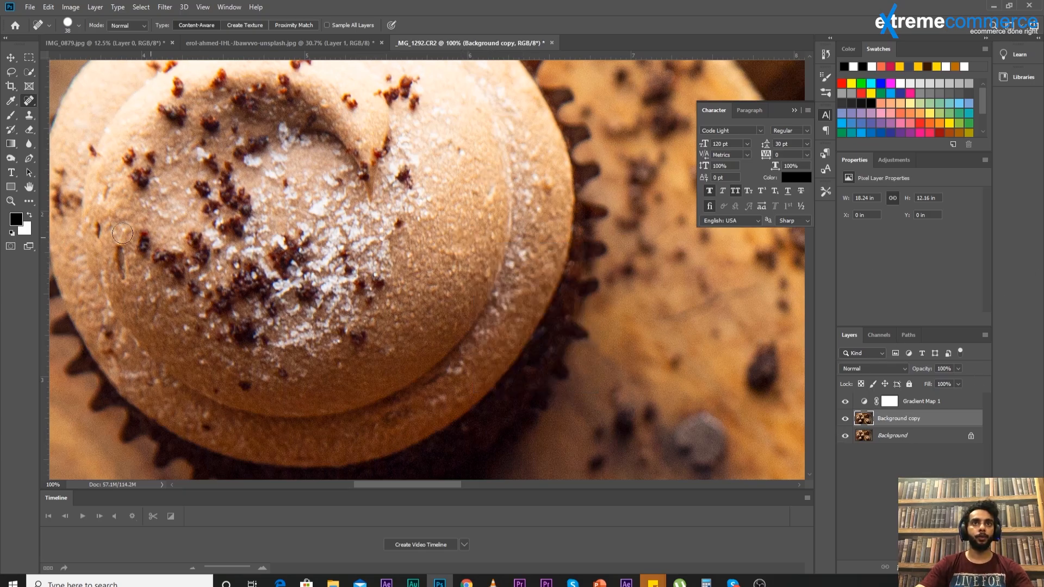
Step: With the Spot Healing Brush at 26 px, heal the small dark speck on the far-left cupcake's frosting, right of the swirl tip
scroll(123, 233, down, 10)
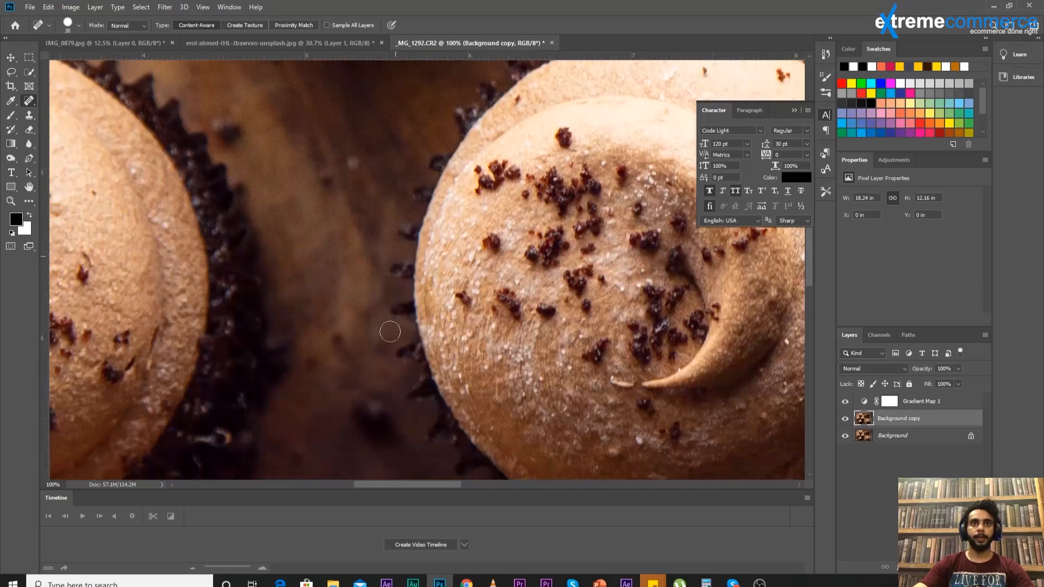
scroll(390, 332, down, 2)
drag(437, 487, 374, 484)
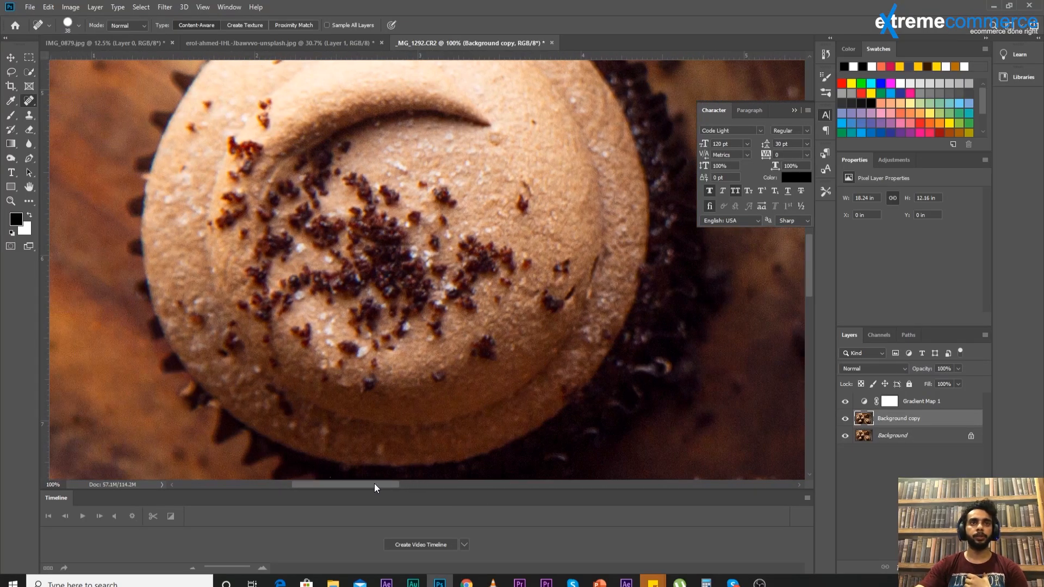
scroll(643, 352, up, 2)
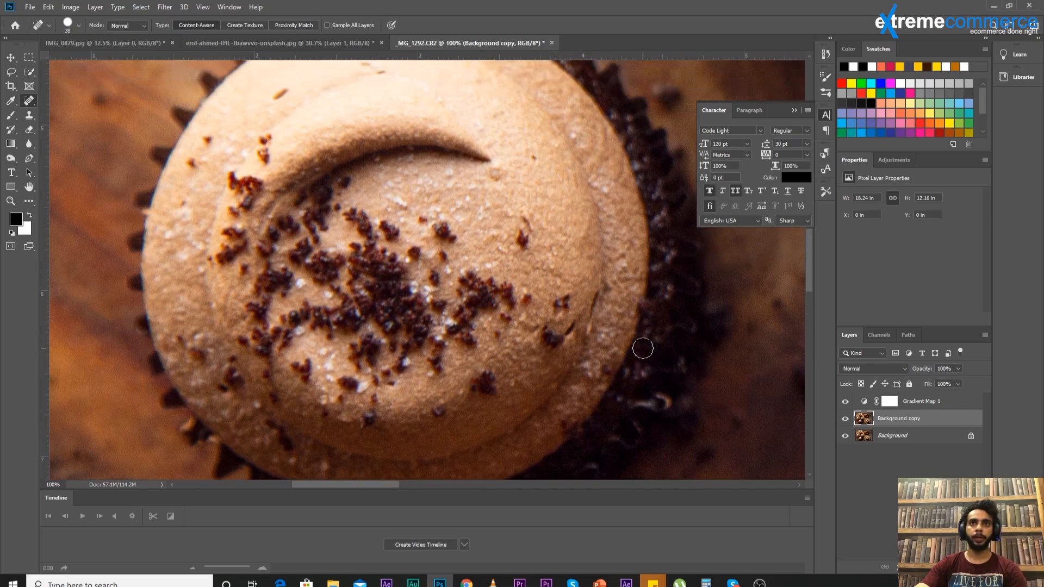
scroll(719, 385, down, 1)
right_click(664, 216)
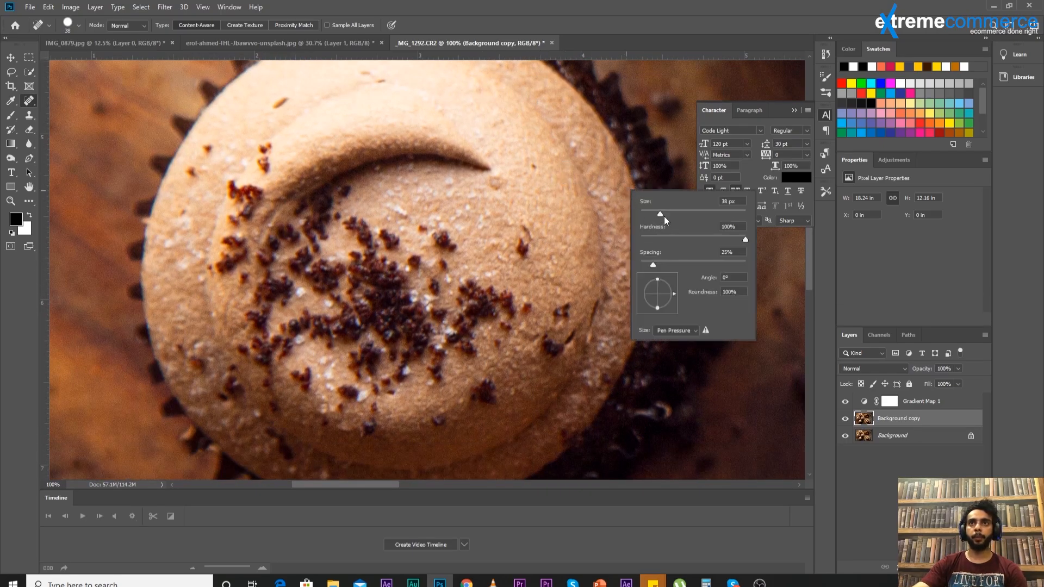
drag(657, 214, 654, 214)
click(535, 167)
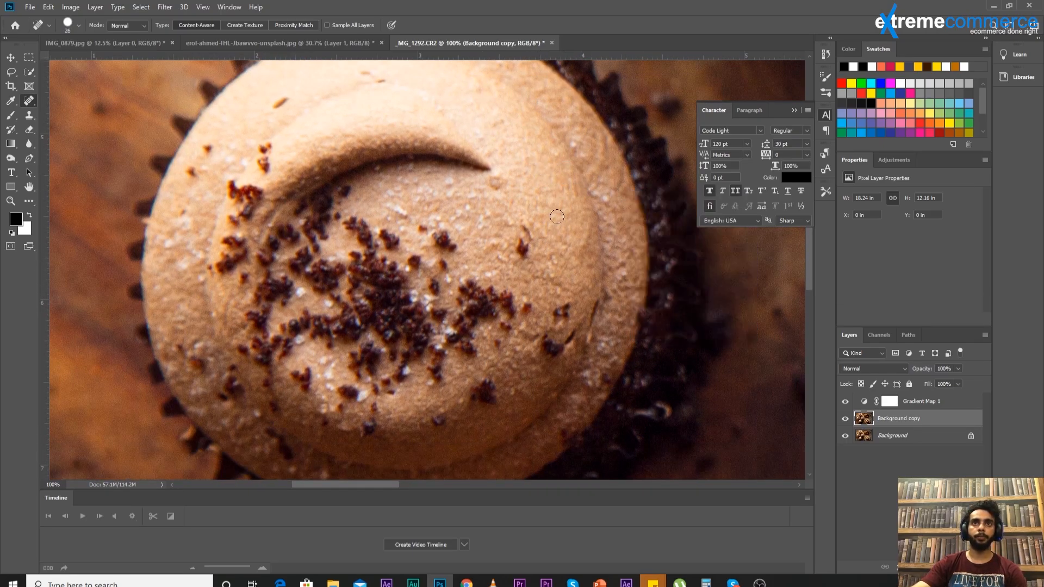
Step: Enlarge the Spot Healing Brush to 46 px and heal the two marks on the far-left cupcake's frosting above the swirl
scroll(343, 119, up, 2)
right_click(275, 176)
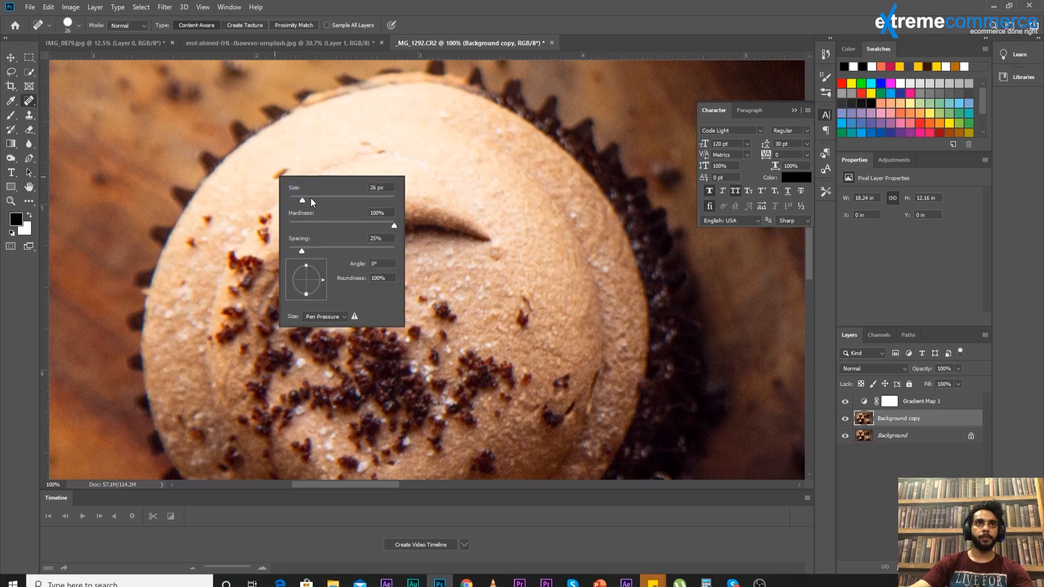
key(bracketright)
key(bracketright)
key(bracketright)
drag(310, 200, 312, 200)
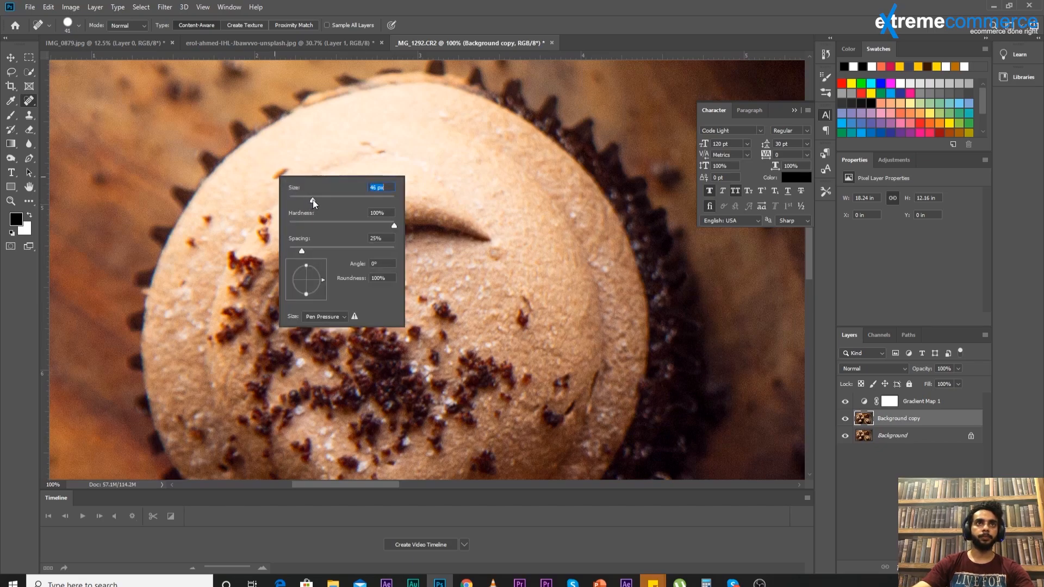
click(281, 173)
click(377, 146)
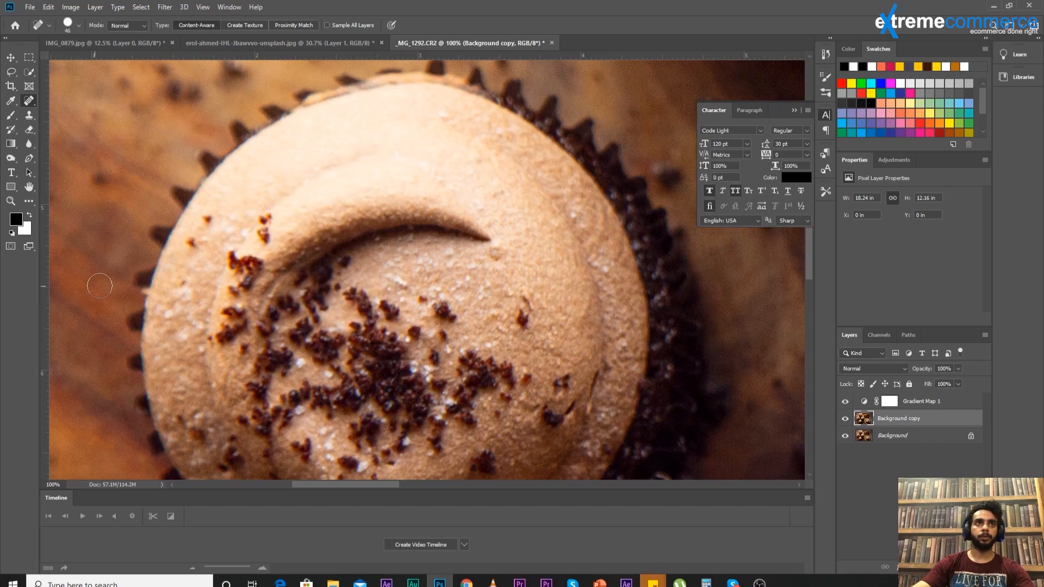
Step: Heal the thin dark mark and nearby spots on the outer frosting ridge of the lowest cupcake on the round board
scroll(328, 385, down, 3)
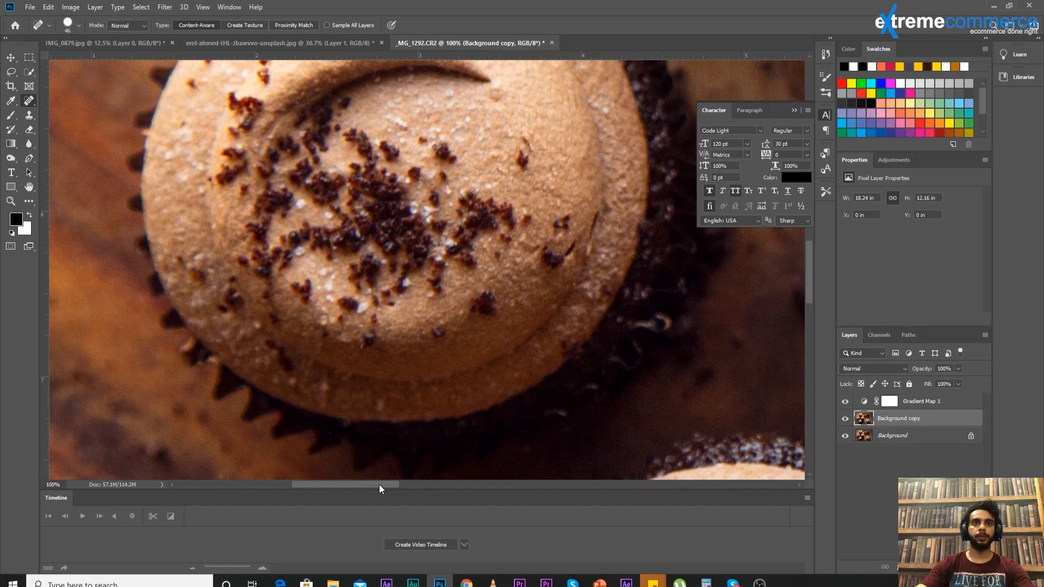
drag(380, 485, 414, 488)
scroll(336, 305, down, 5)
scroll(359, 329, down, 4)
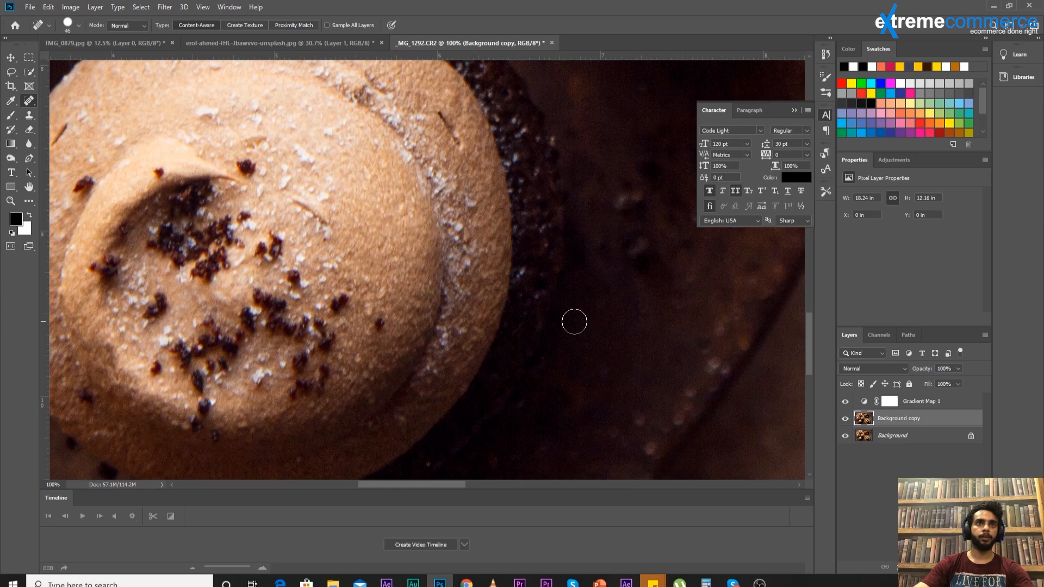
click(442, 115)
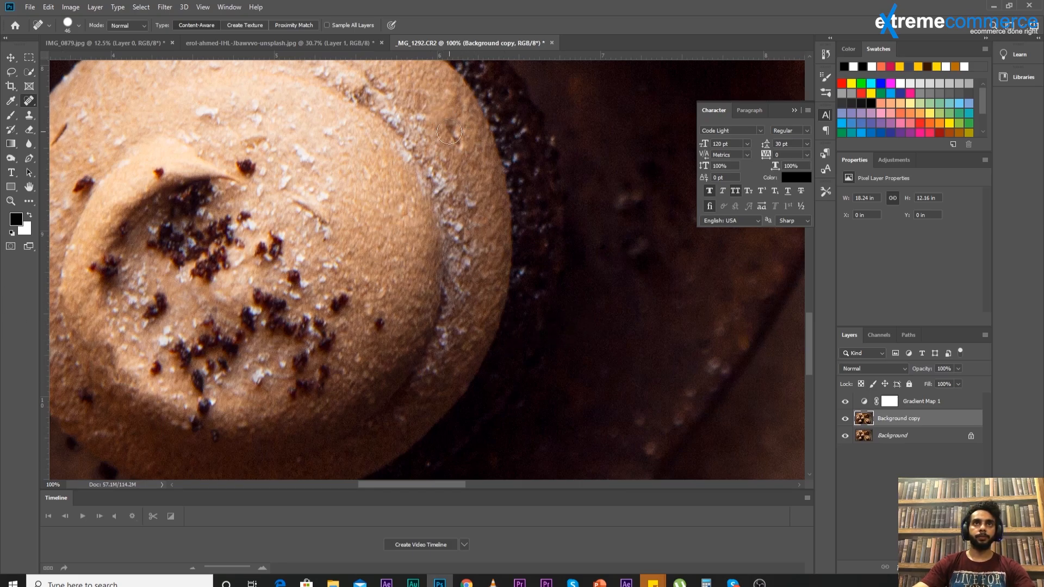
click(450, 135)
click(463, 147)
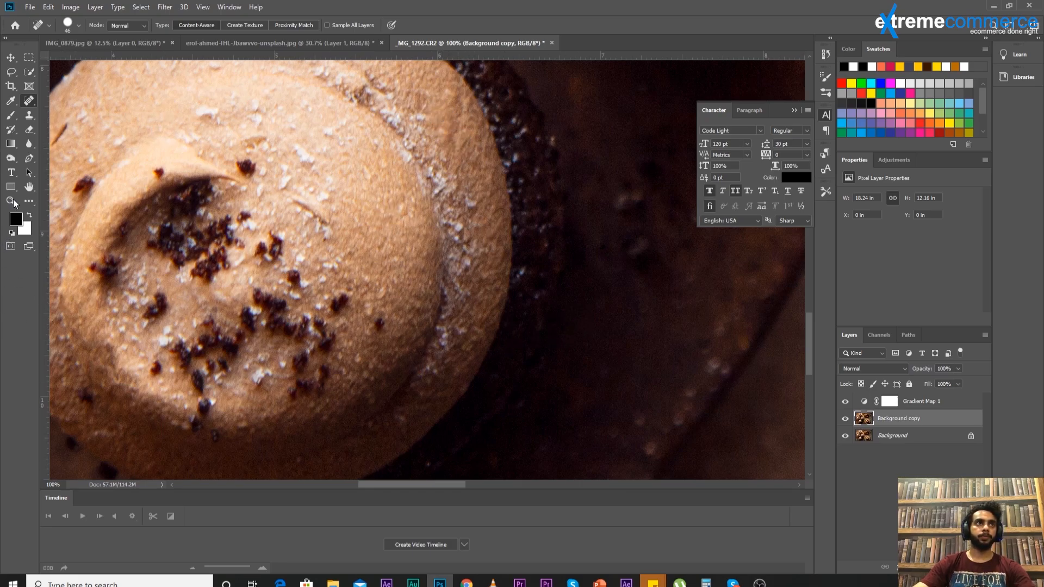
Step: Fit the whole photo in view and toggle the Background copy layer's visibility to compare the image before and after retouching
click(13, 202)
right_click(376, 206)
click(376, 207)
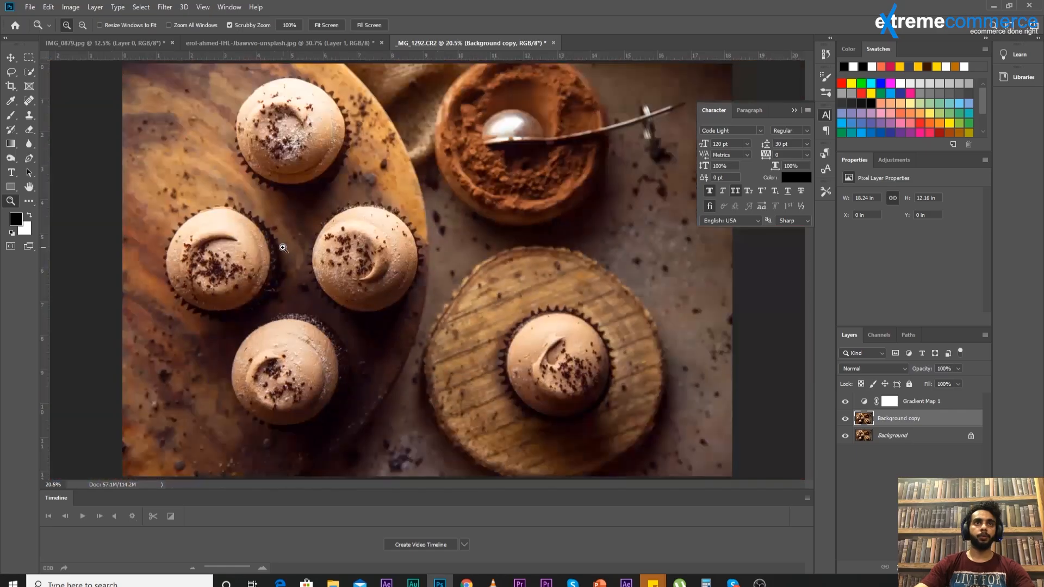
click(845, 420)
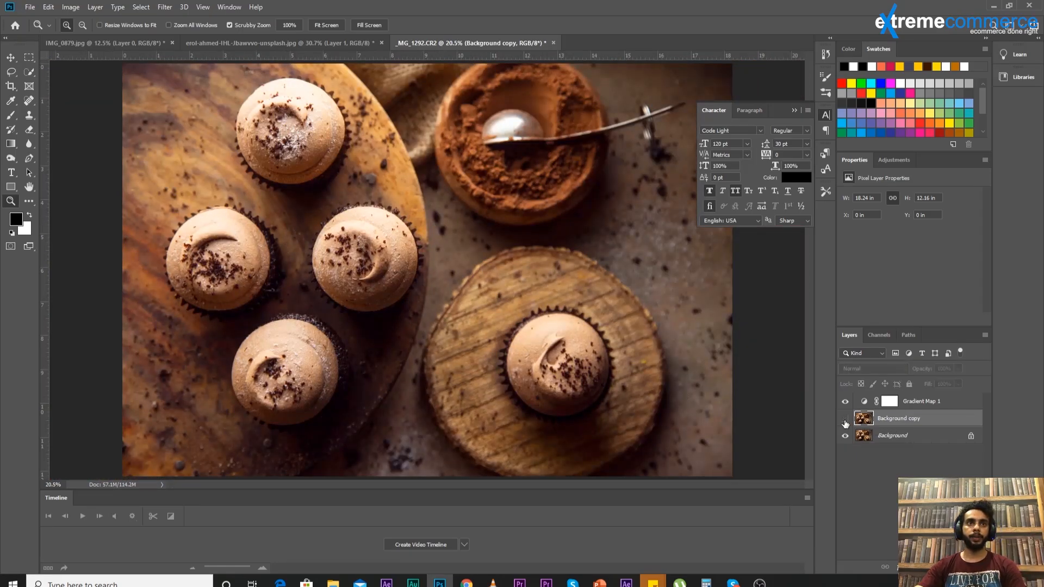
click(845, 422)
click(846, 420)
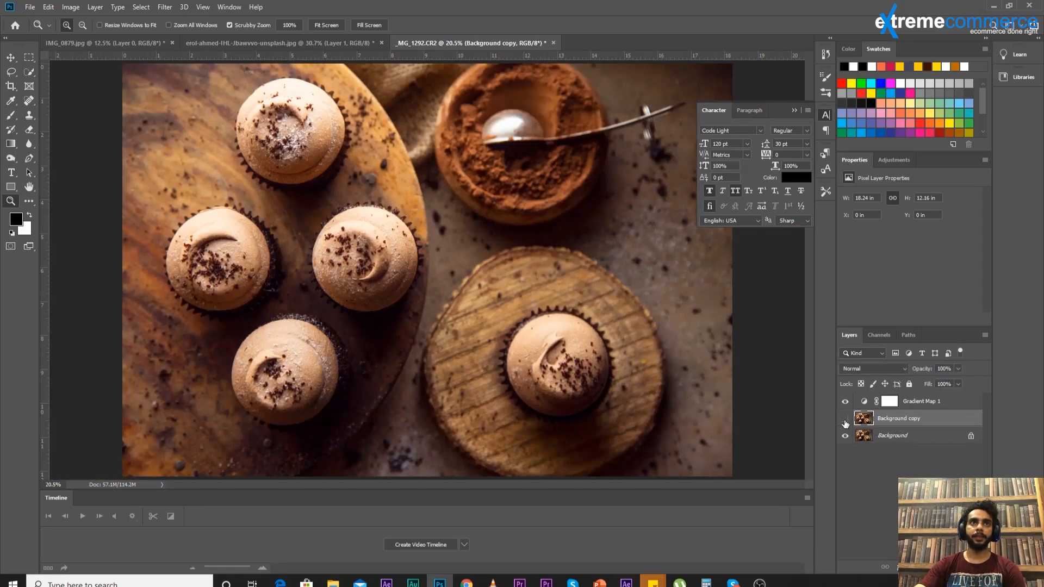
click(845, 419)
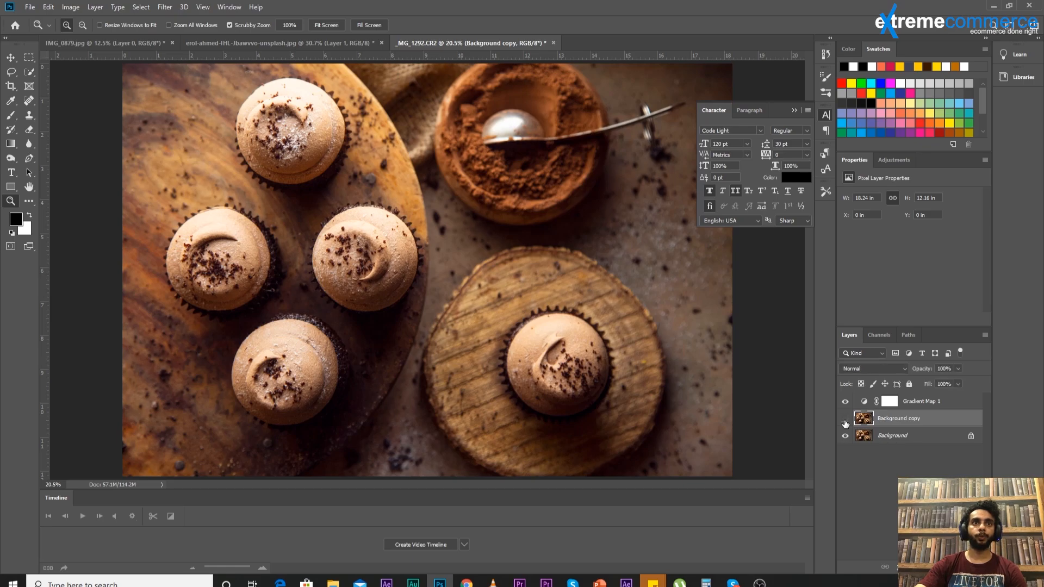
click(845, 420)
click(846, 419)
click(845, 419)
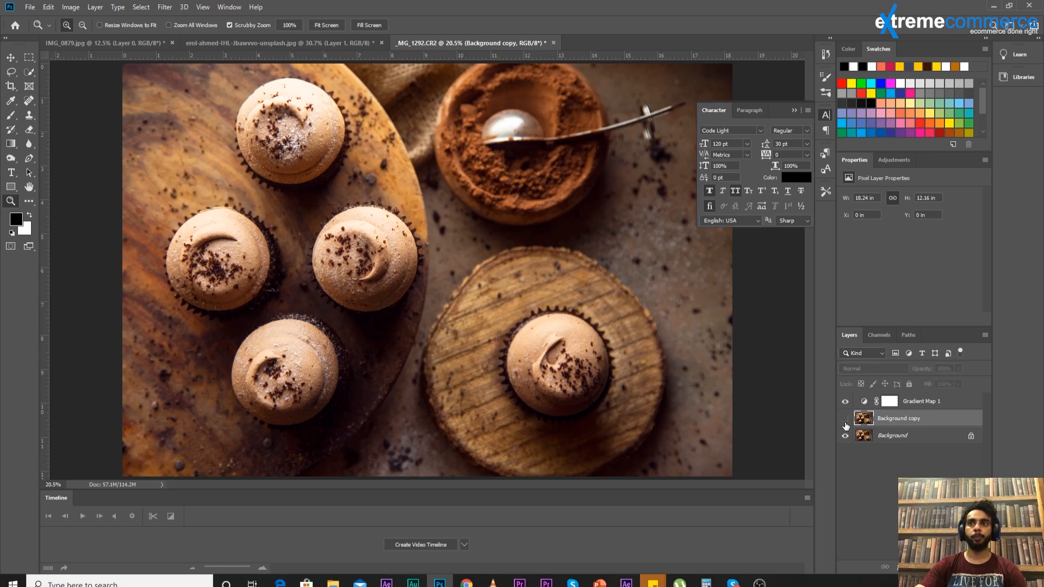
click(845, 419)
click(846, 419)
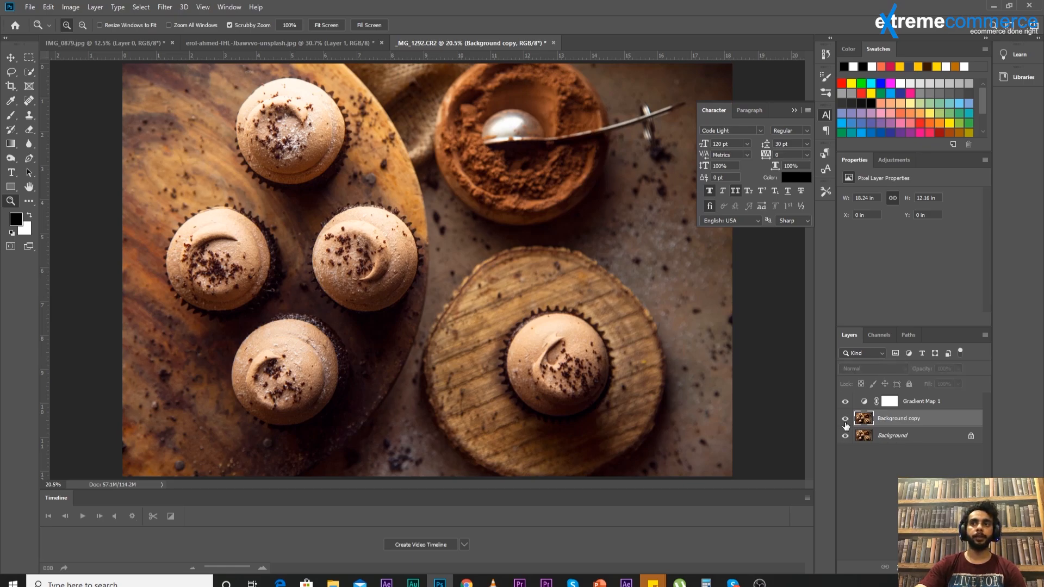
click(845, 420)
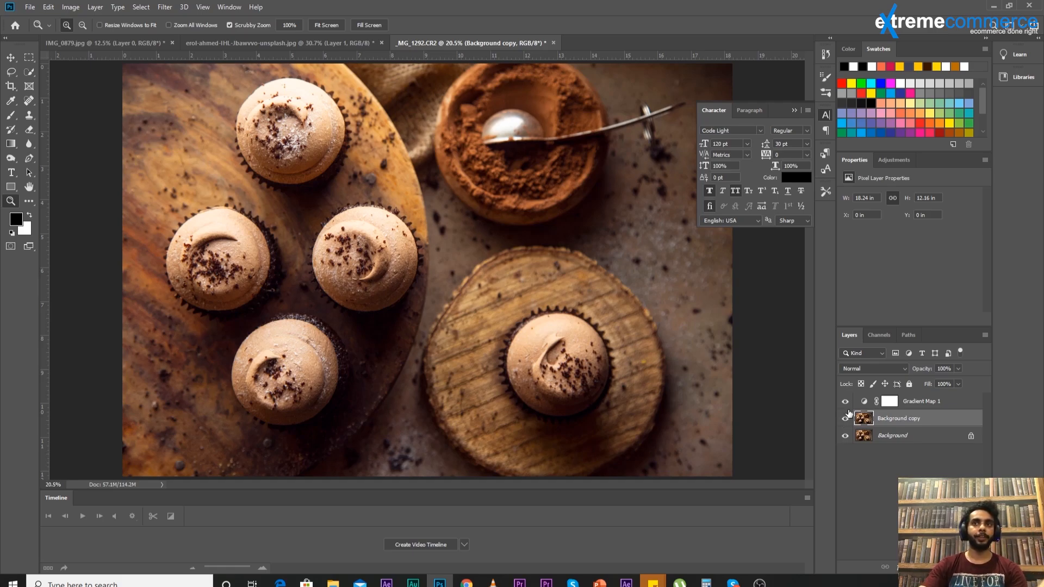
click(847, 419)
click(846, 420)
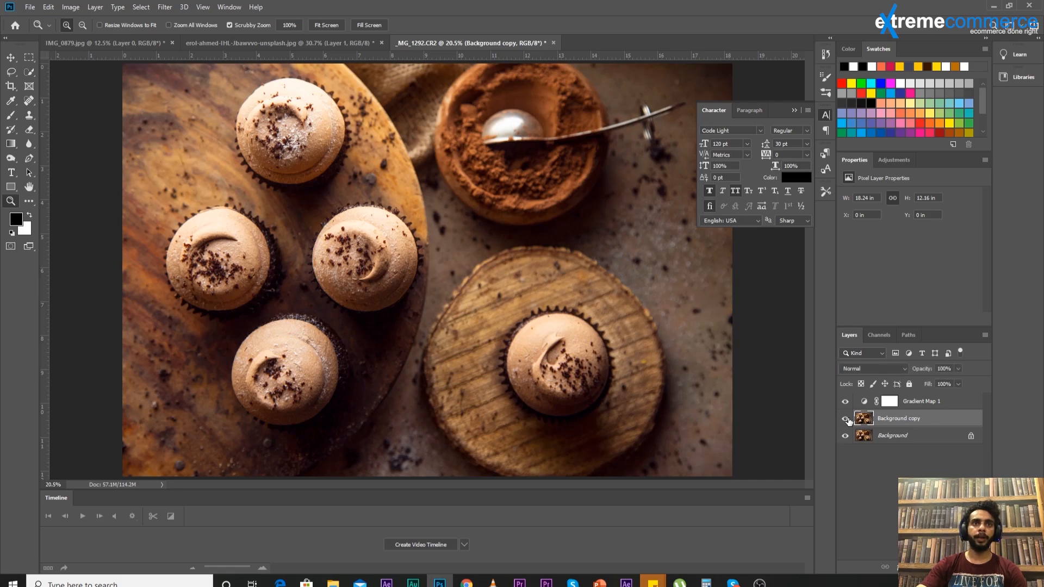
click(847, 419)
click(847, 420)
click(847, 419)
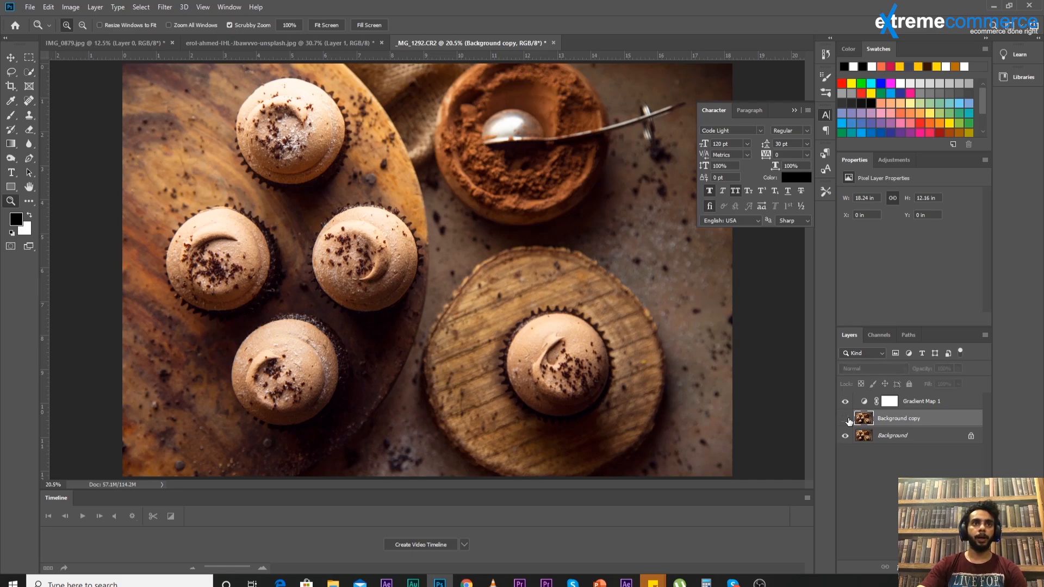
click(846, 421)
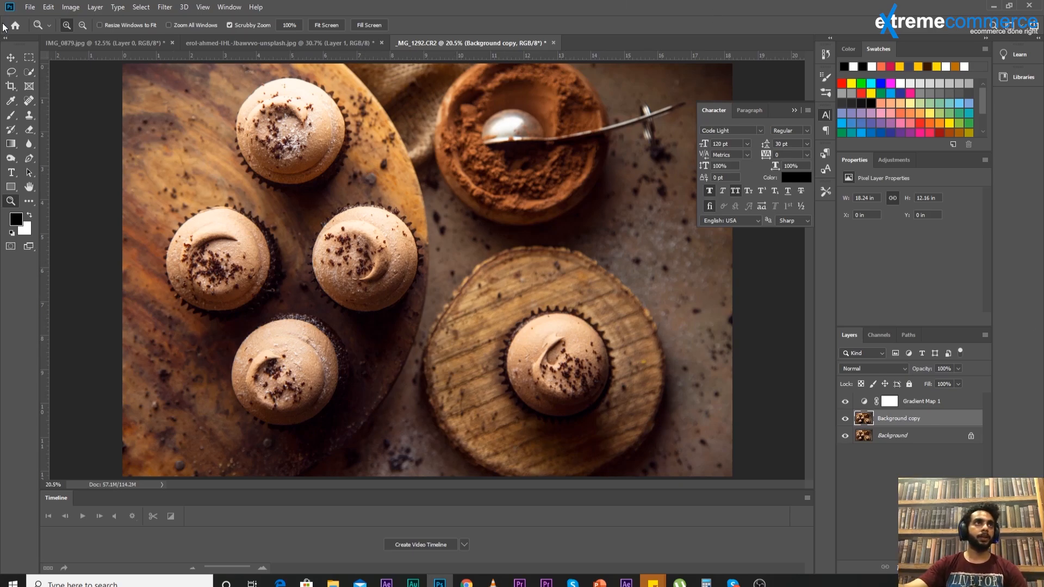
Step: Start saving the photo under a new file type, choosing TIFF as the format
click(30, 7)
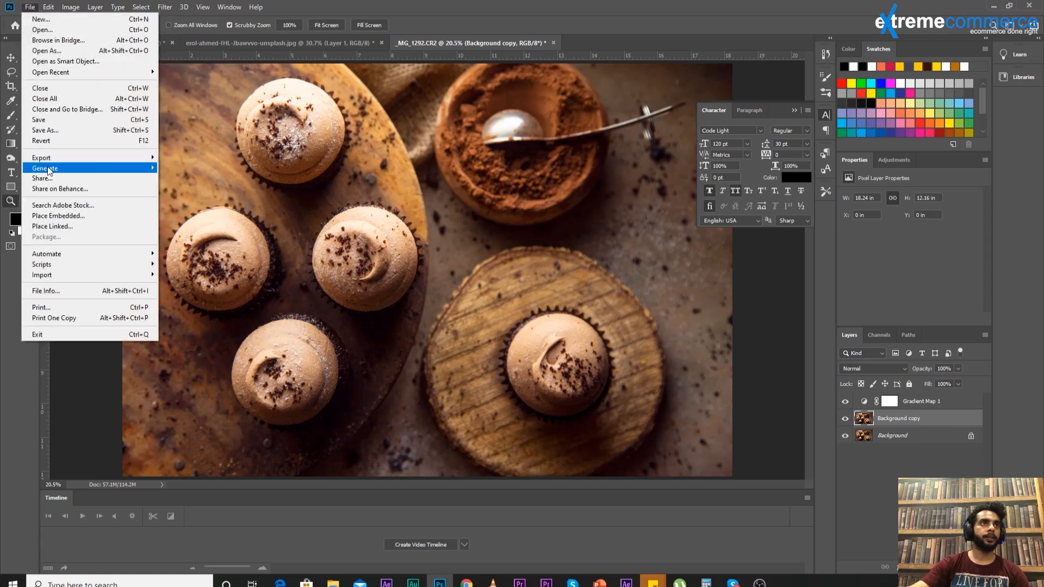
click(33, 131)
click(229, 236)
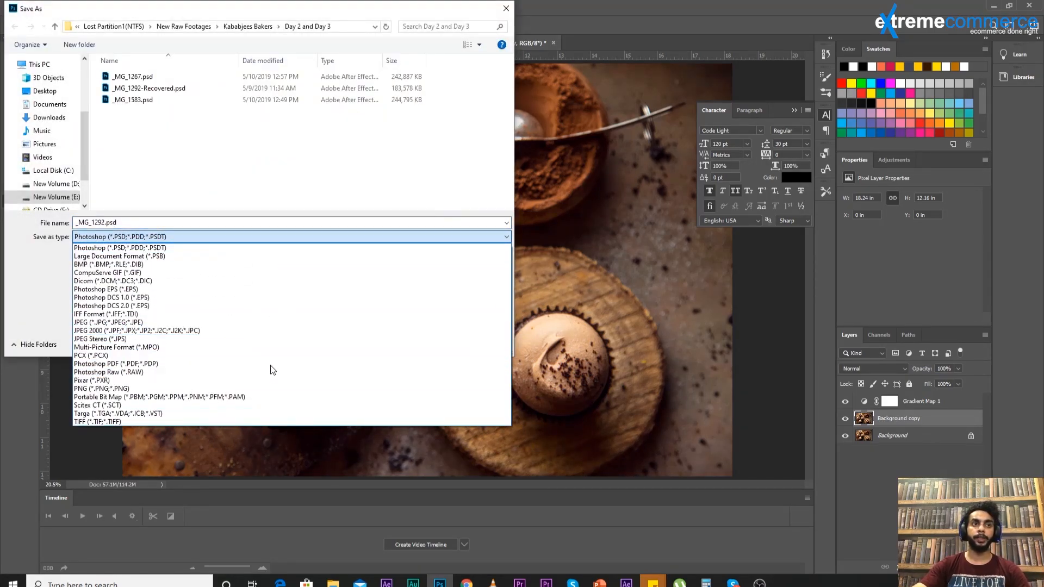
click(131, 422)
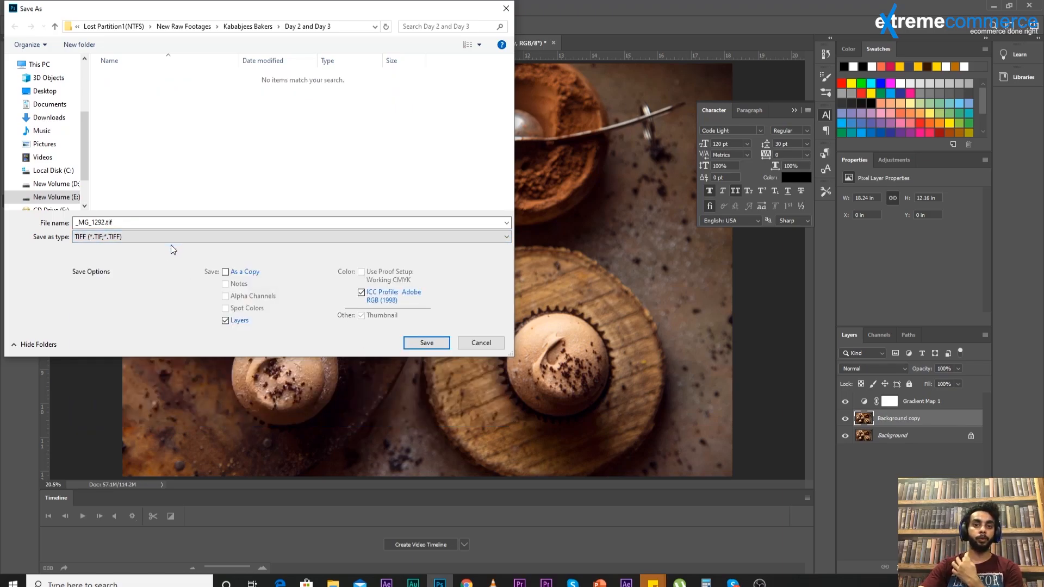
Step: Change the save format to JPEG and try to save as _MG_1292.jpg, declining to replace the existing file
click(104, 236)
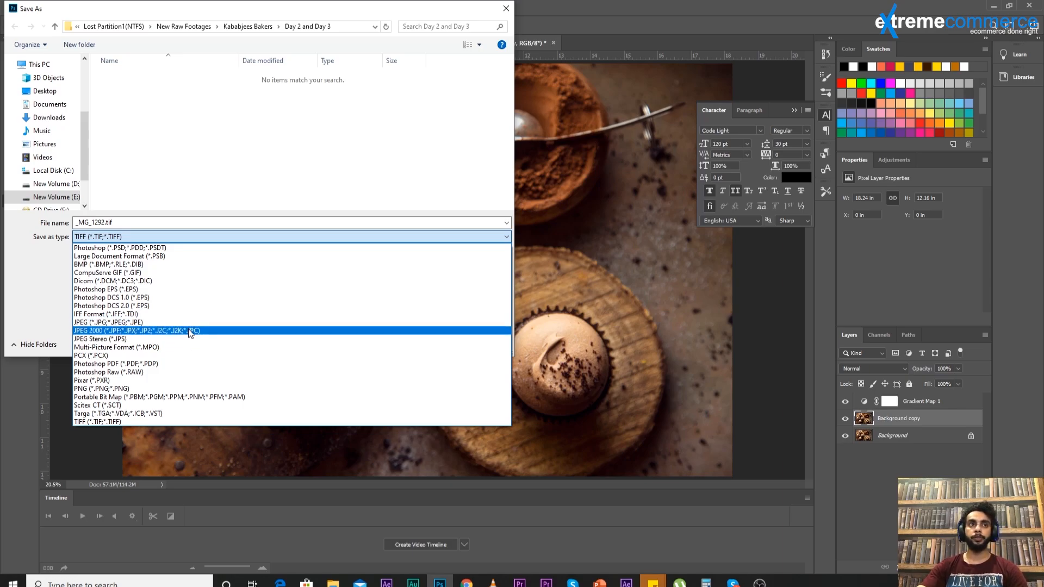
click(169, 323)
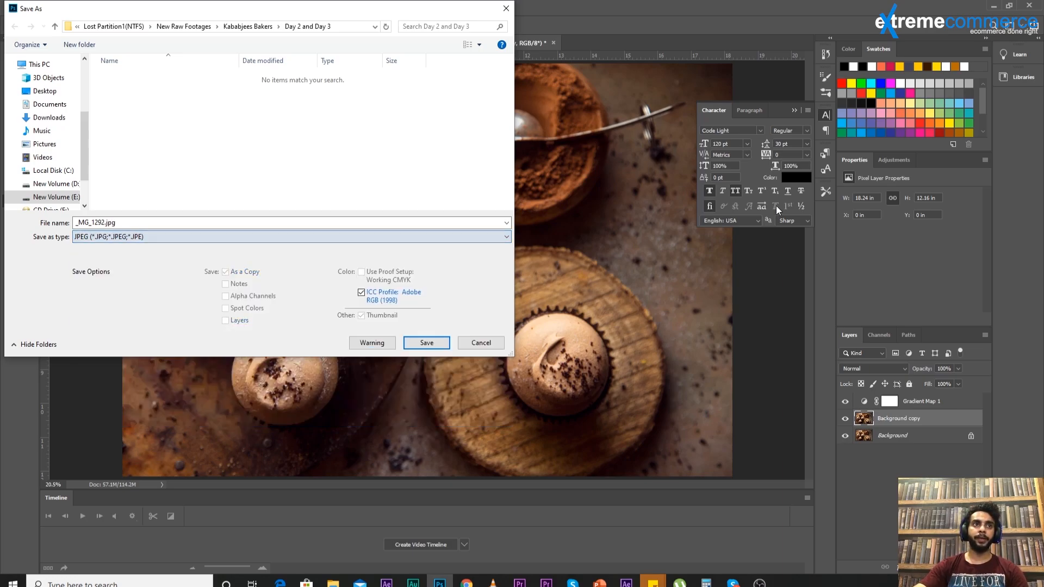
double_click(103, 223)
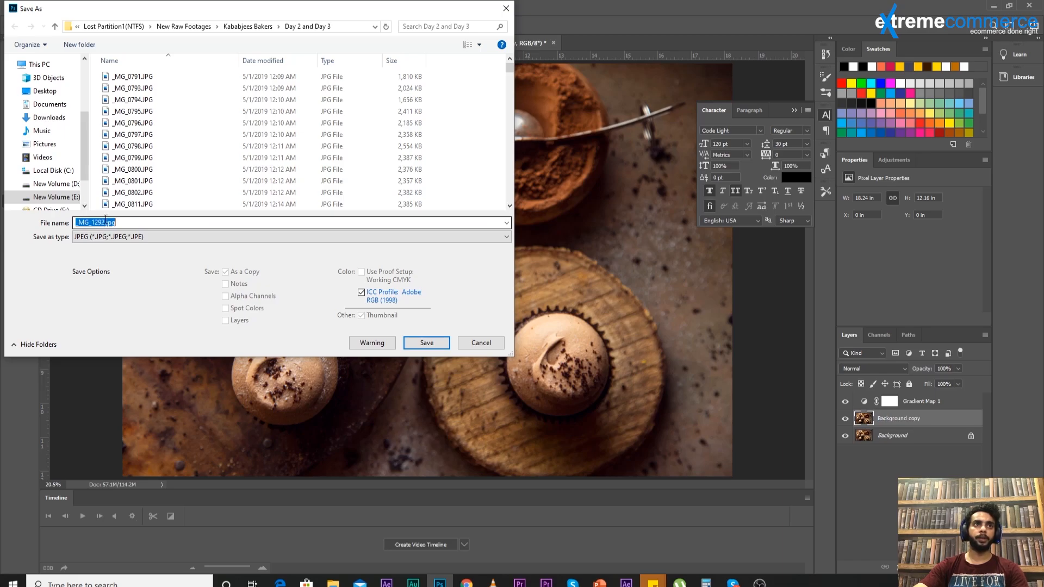
click(443, 344)
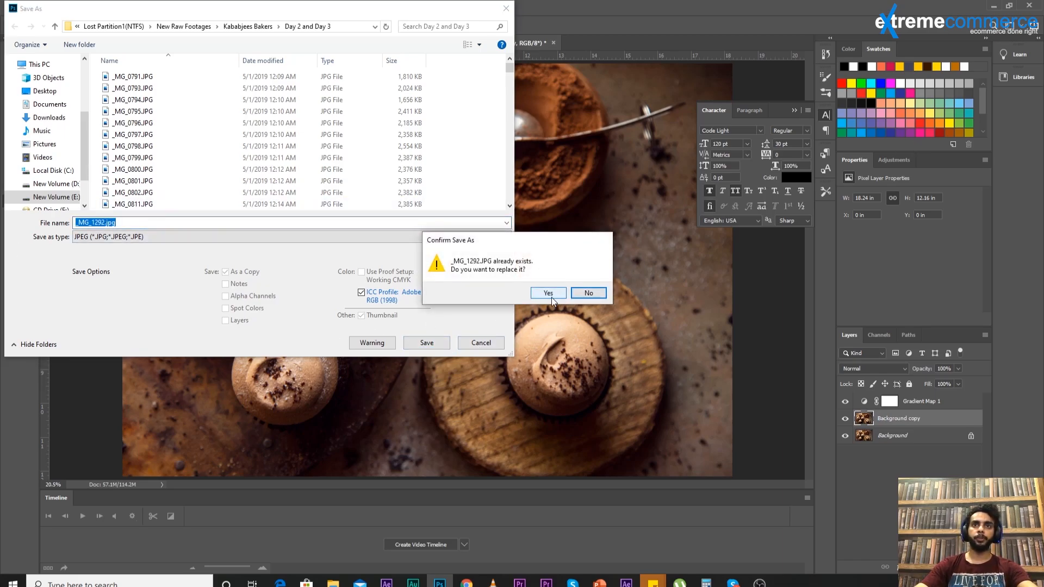
click(589, 293)
Step: Rename the file _MG_1292a.jpg and save it, accepting the JPEG options with Maximum quality 12 and Progressive format
key(Right)
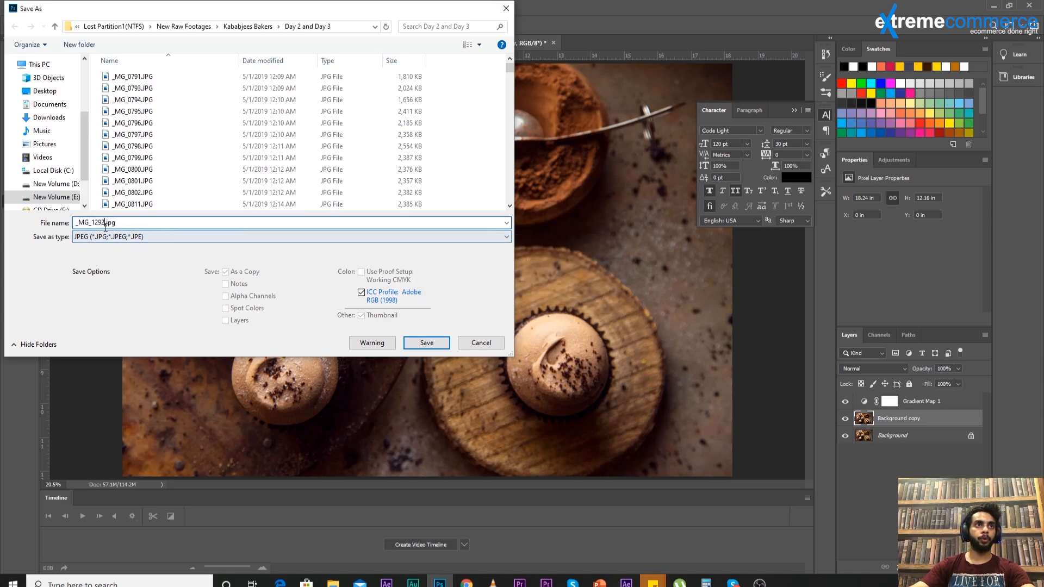
text(a)
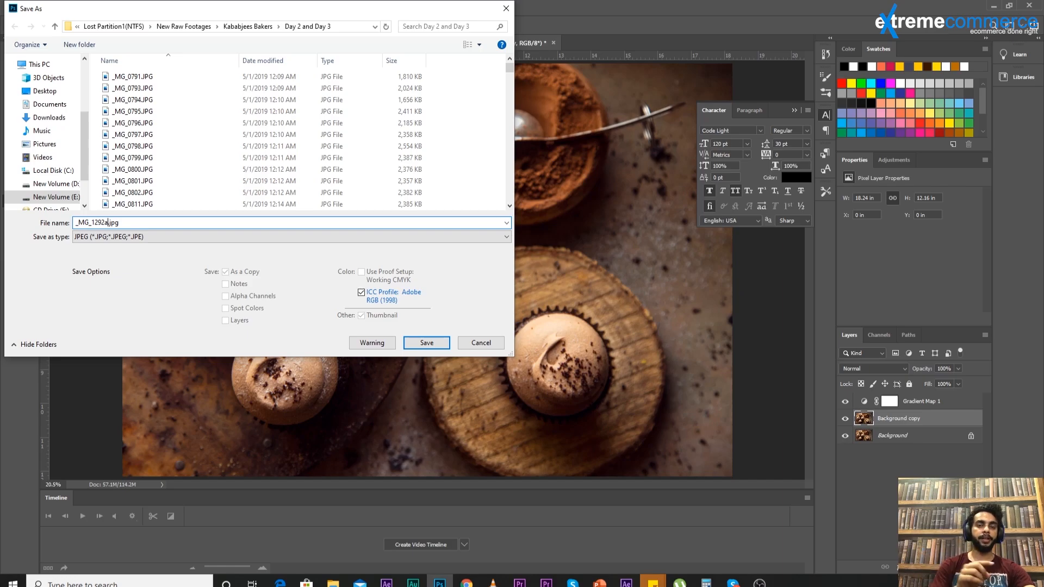
key(Return)
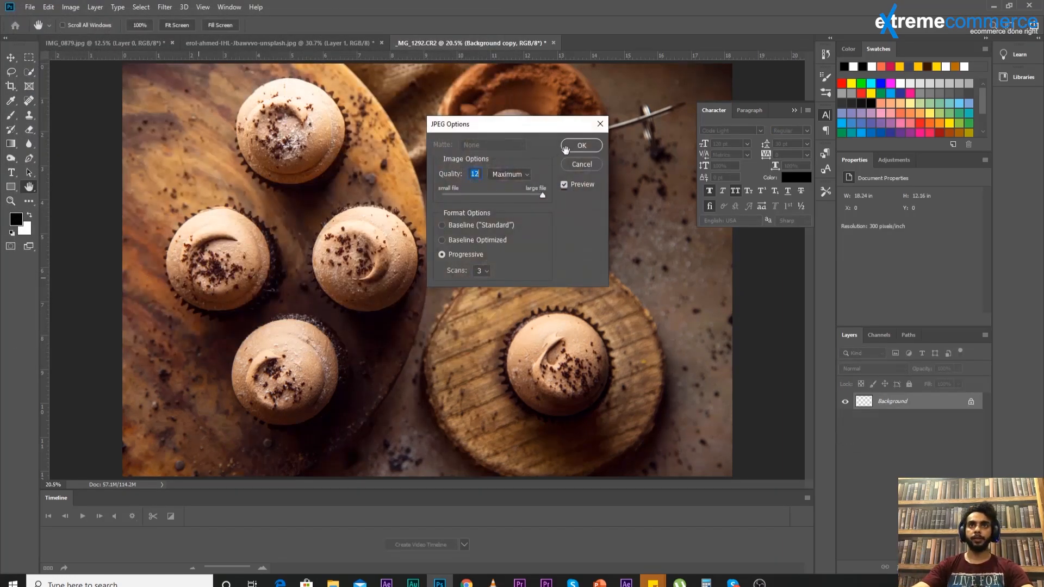
click(577, 146)
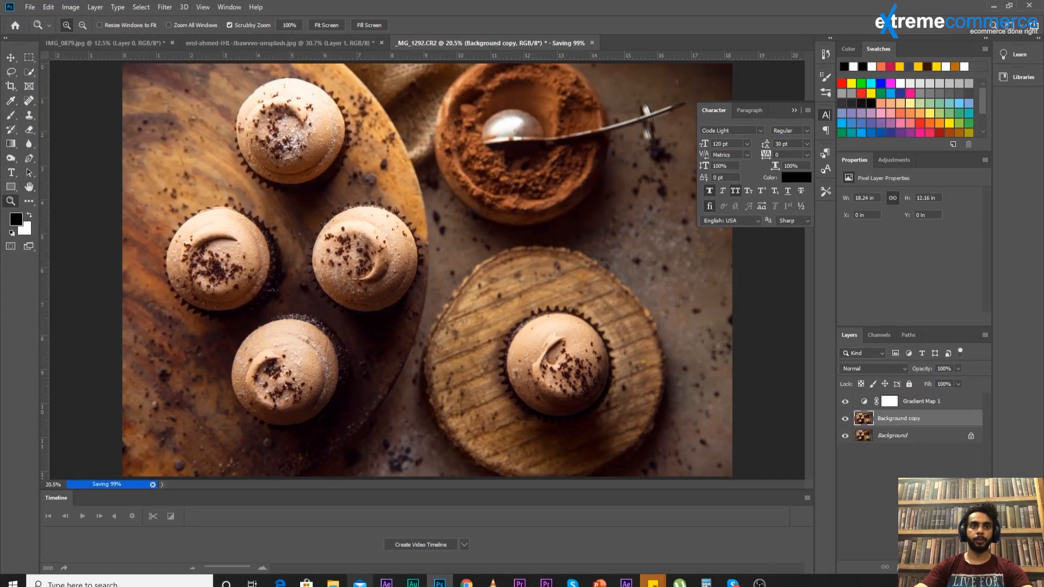
Step: Switch to the Day 2 and Day 3 folder in File Explorer, open _MG_1292.JPG in Photos and compare it repeatedly with the edited _MG_1292a.jpg
click(396, 531)
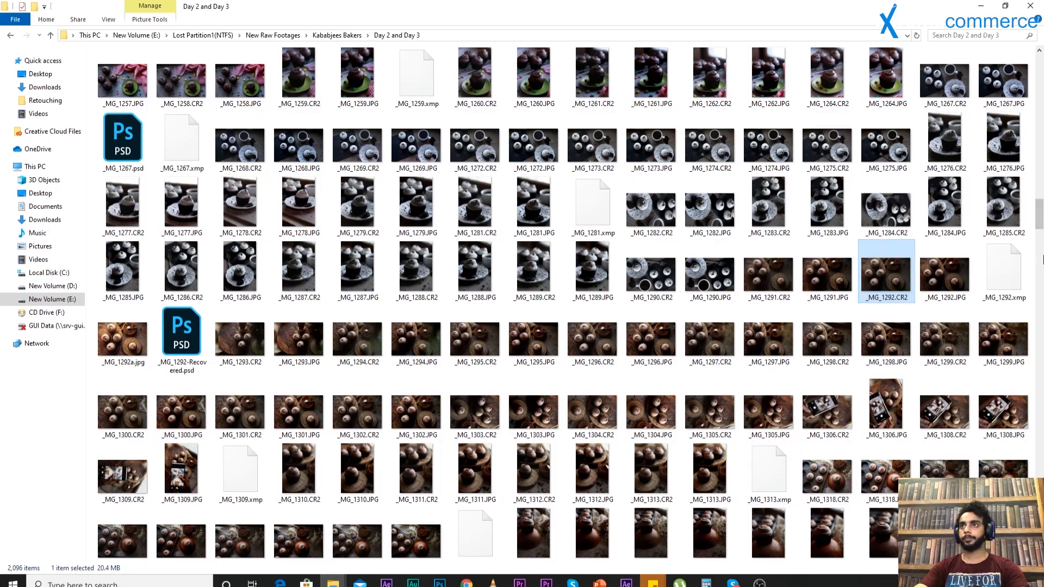
double_click(957, 280)
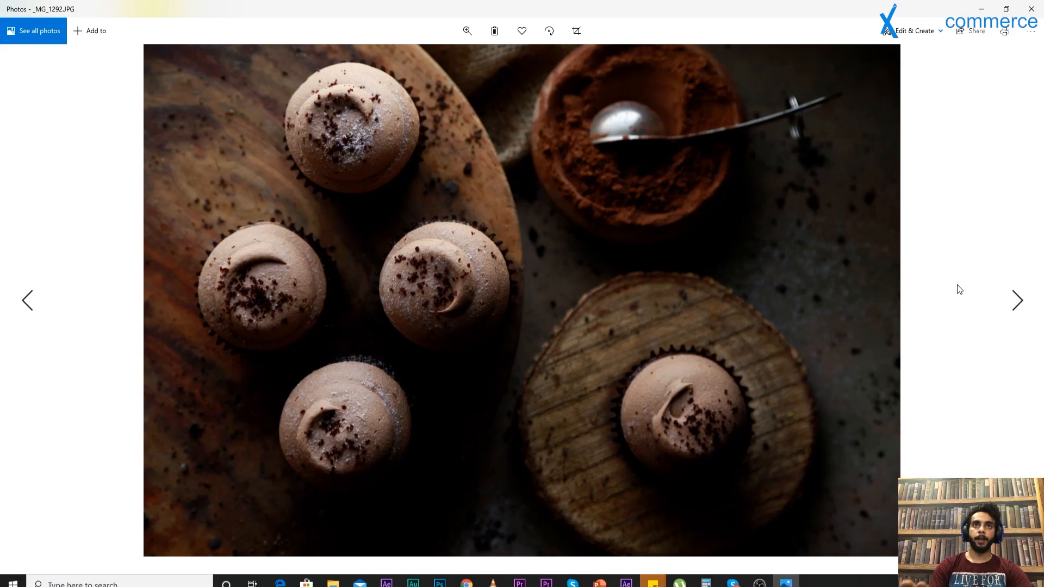
key(Right)
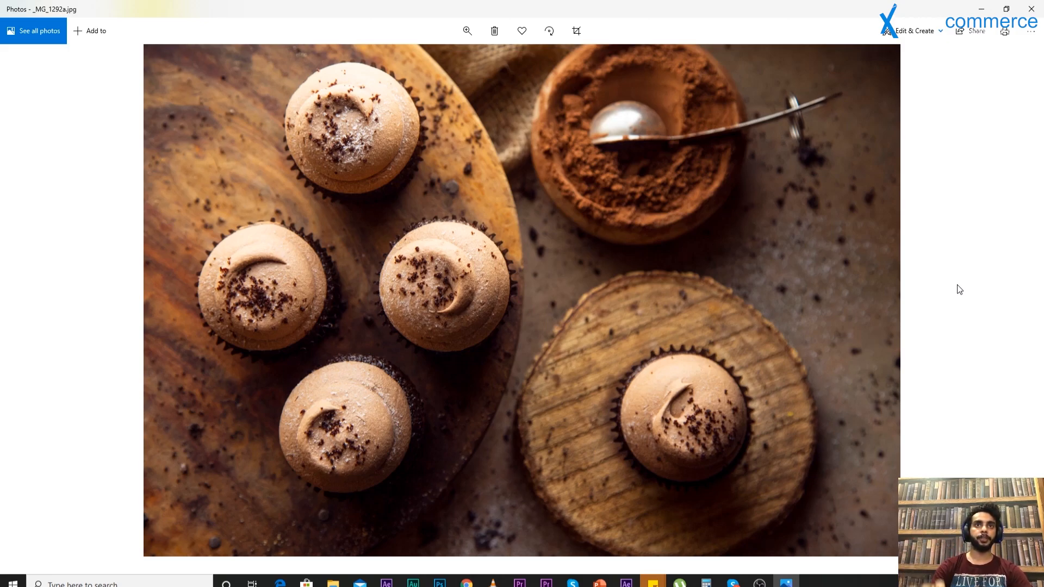
key(Left)
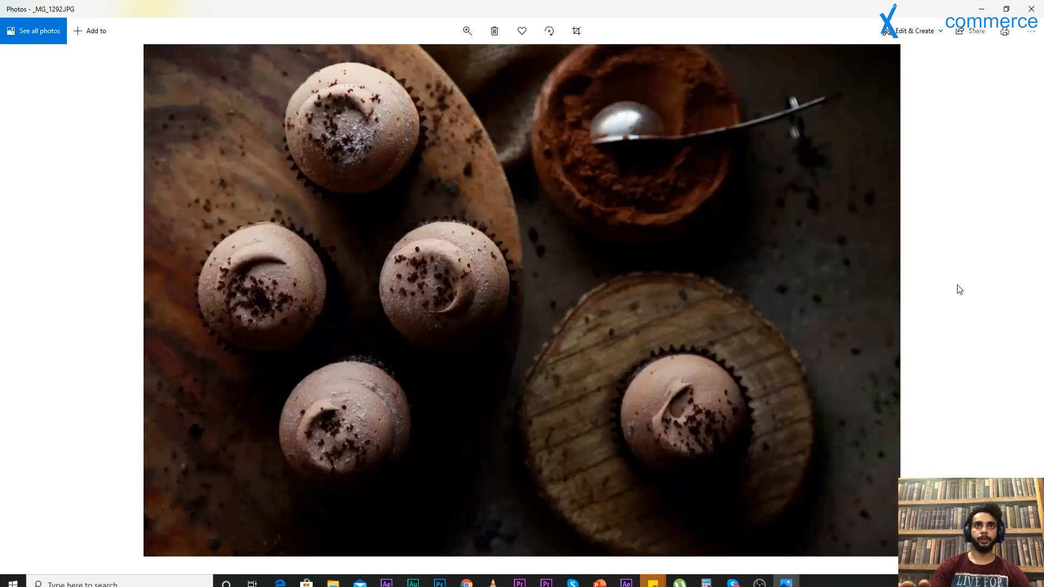
key(Right)
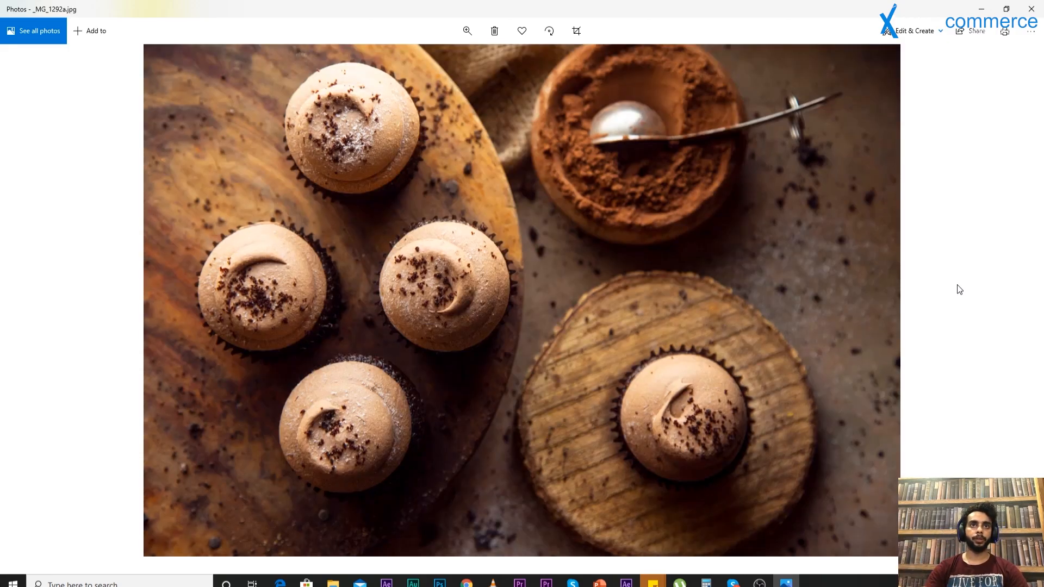
key(Left)
key(Right)
key(Left)
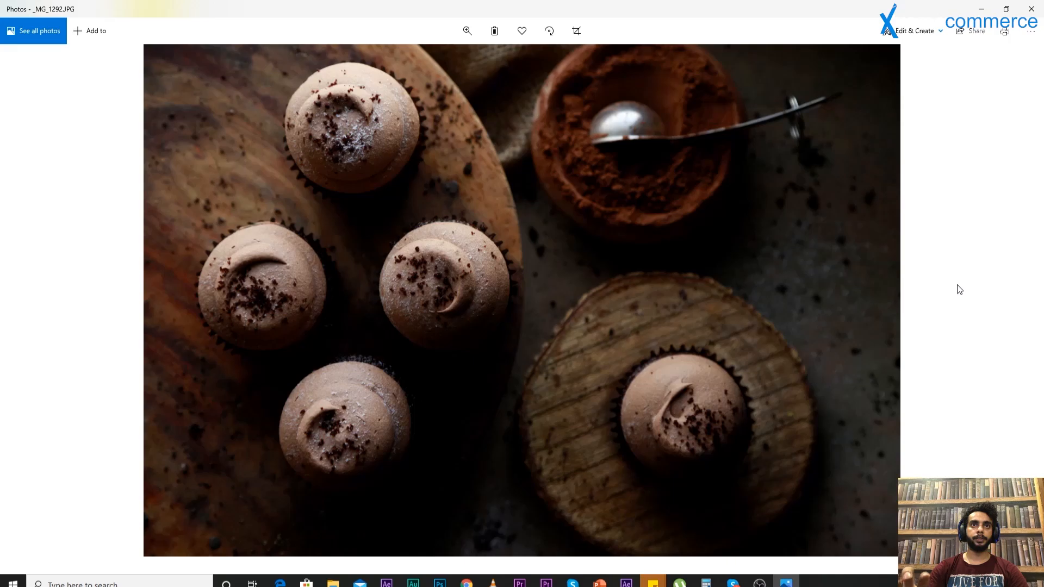
key(Right)
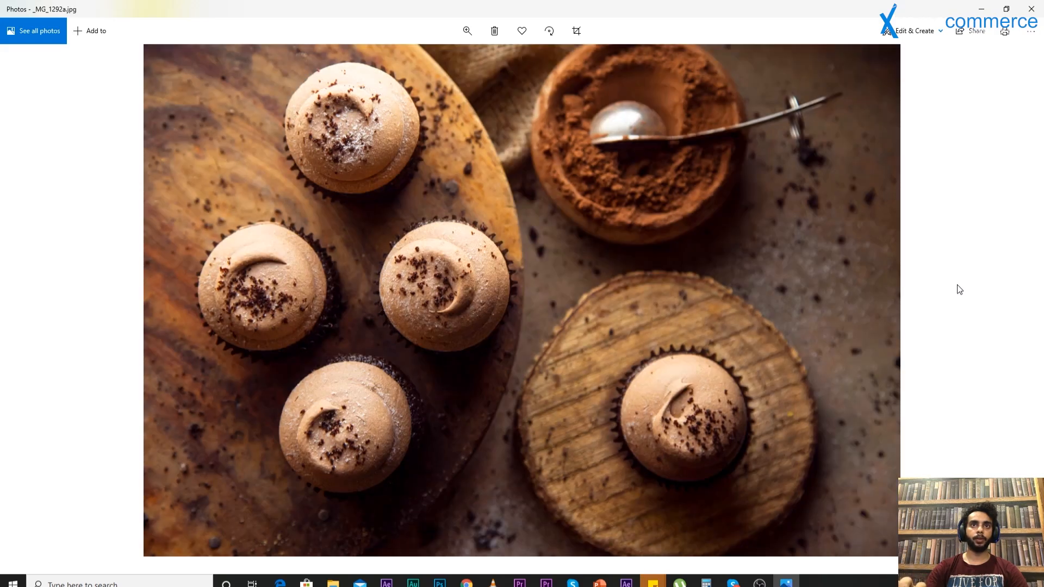